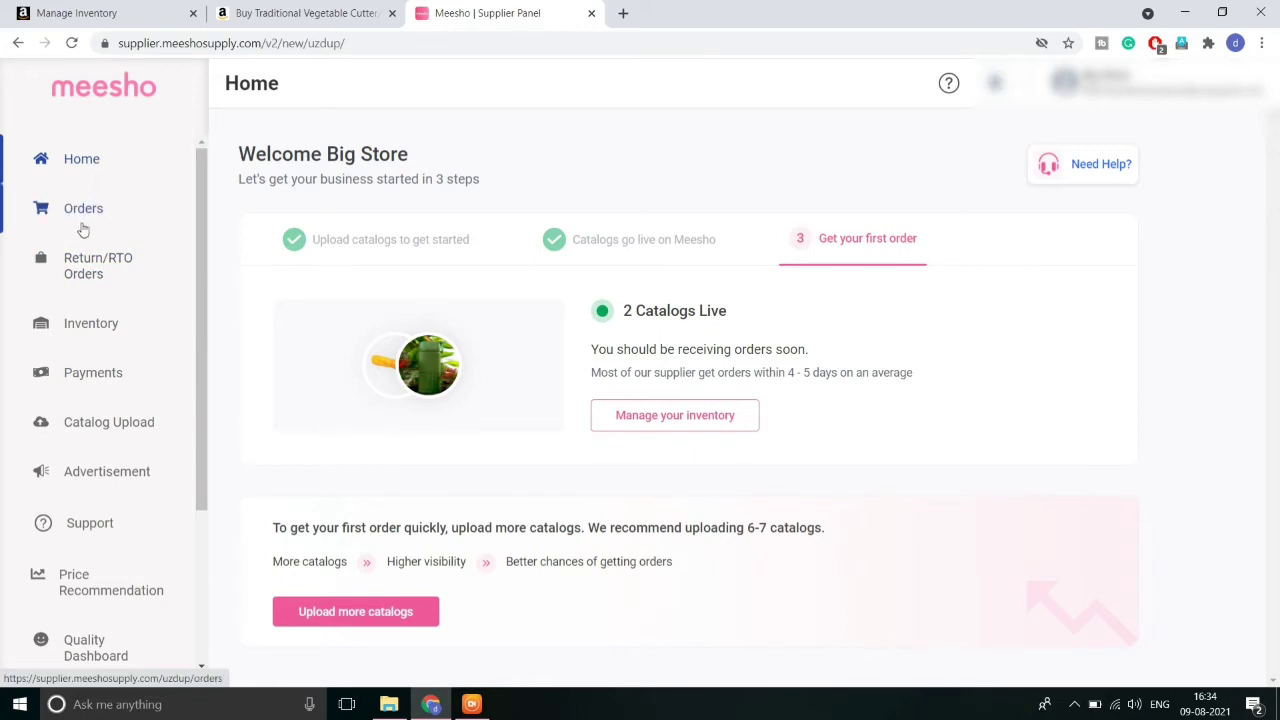
Start a new single catalog from the catalog uploads area.
left_click(76, 427)
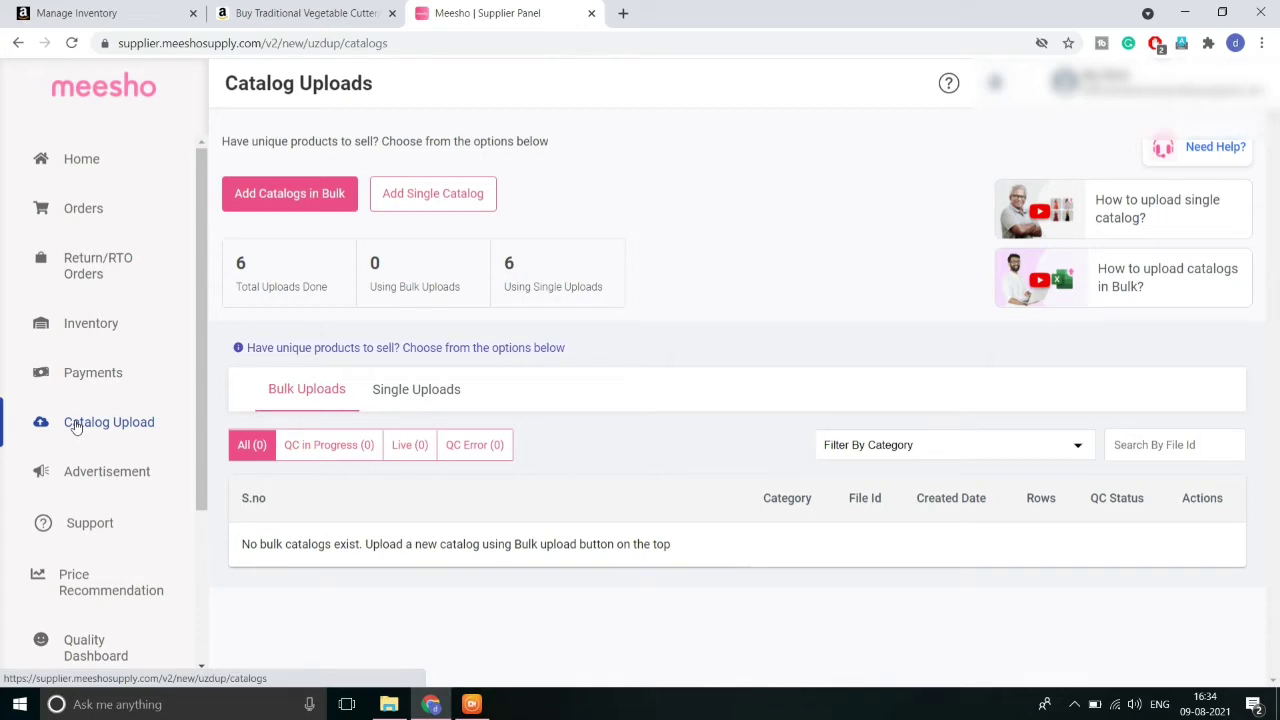
left_click(455, 208)
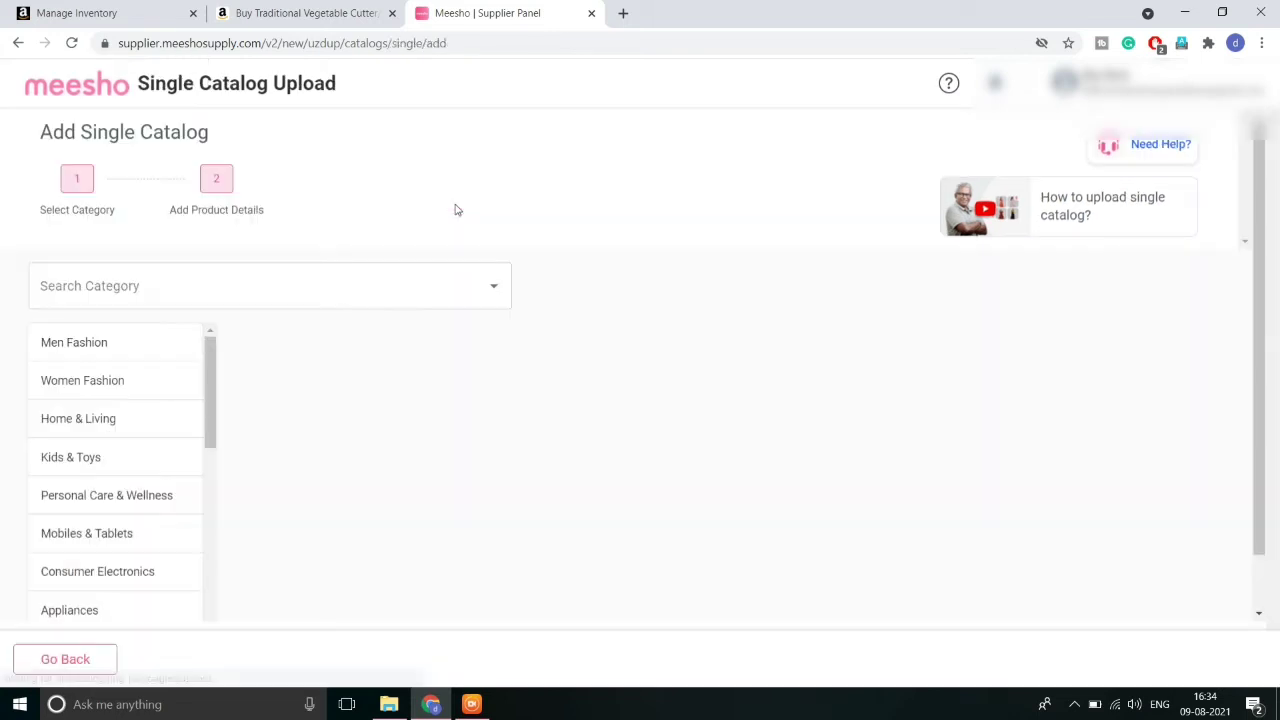
left_click(155, 285)
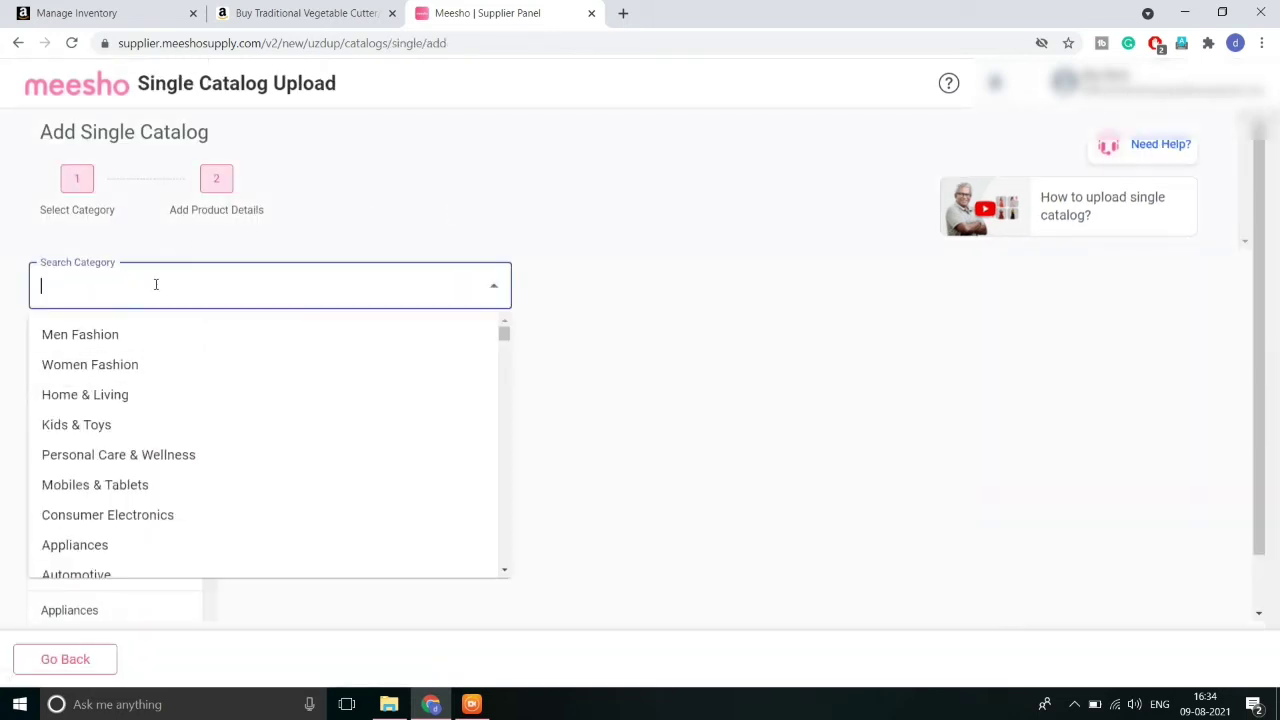
left_click(354, 227)
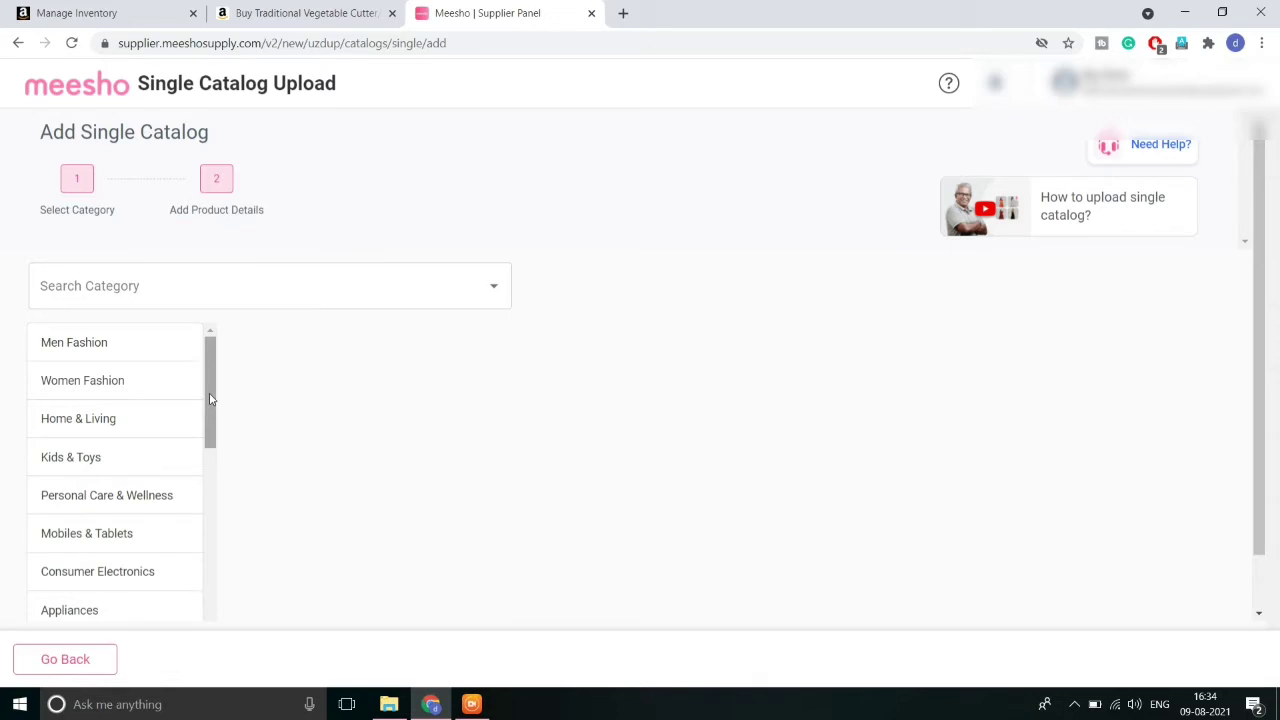
left_click_drag(210, 399, 228, 360)
left_click(186, 281)
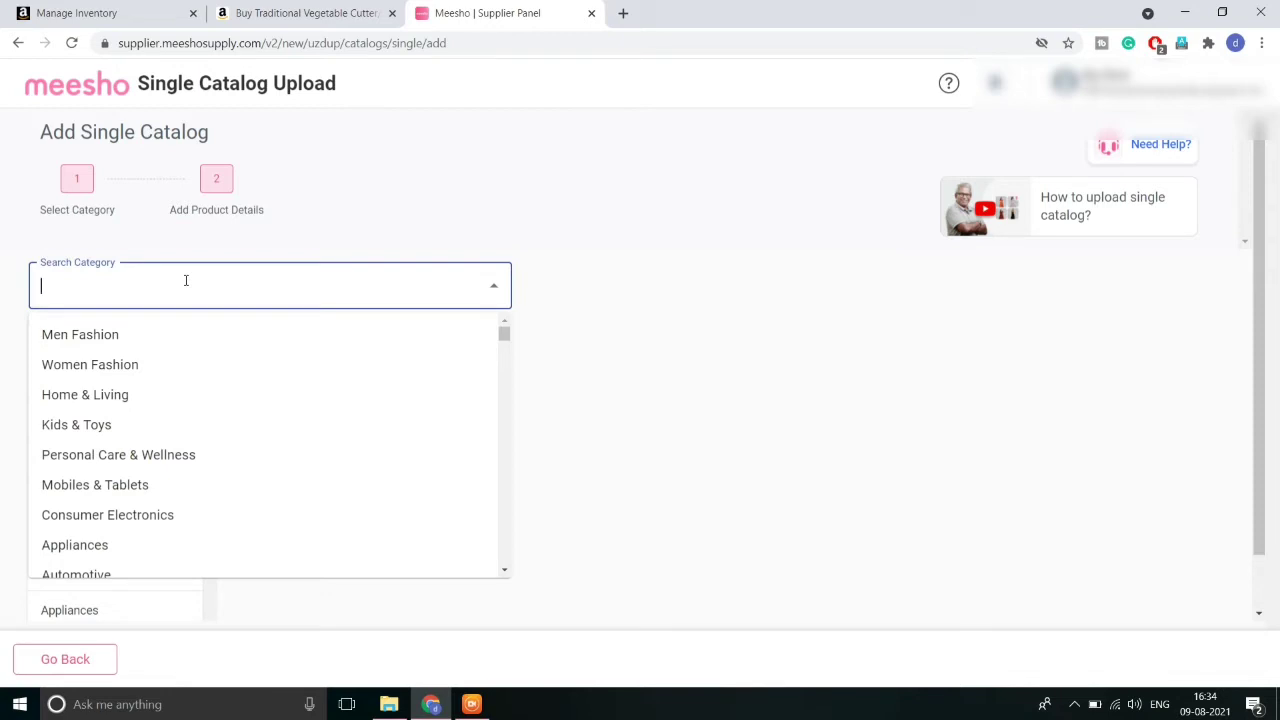
type("vi")
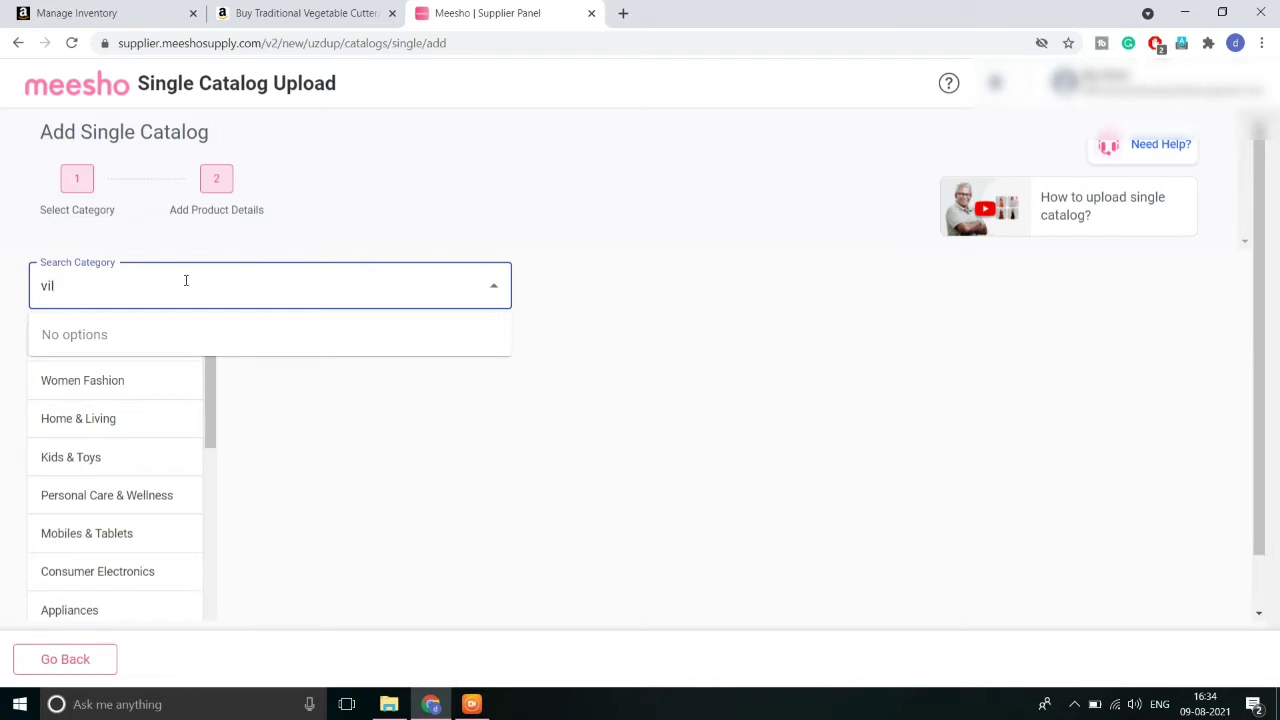
type("l")
key("BackSpace")
key("BackSpace")
key("BackSpace")
key("BackSpace")
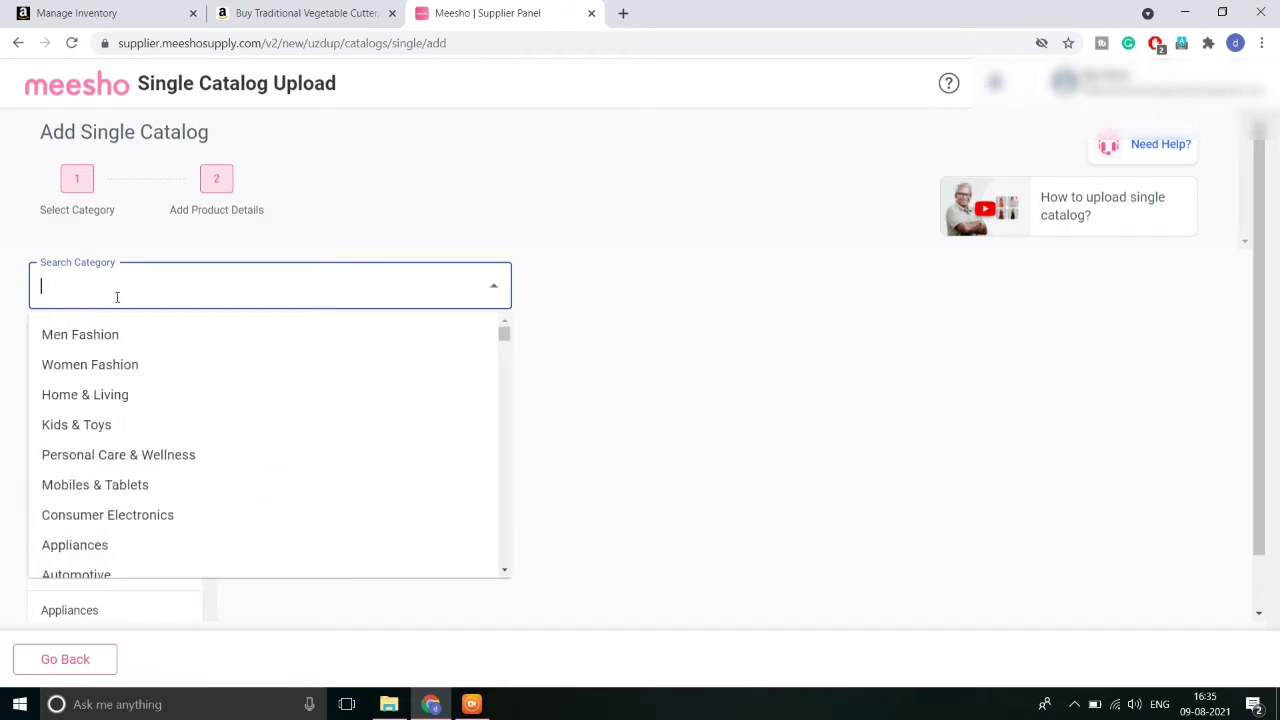
Search the categories for "knife" and choose Electric Knife Sharpeners under Small Kitchen Appliances.
type("knife")
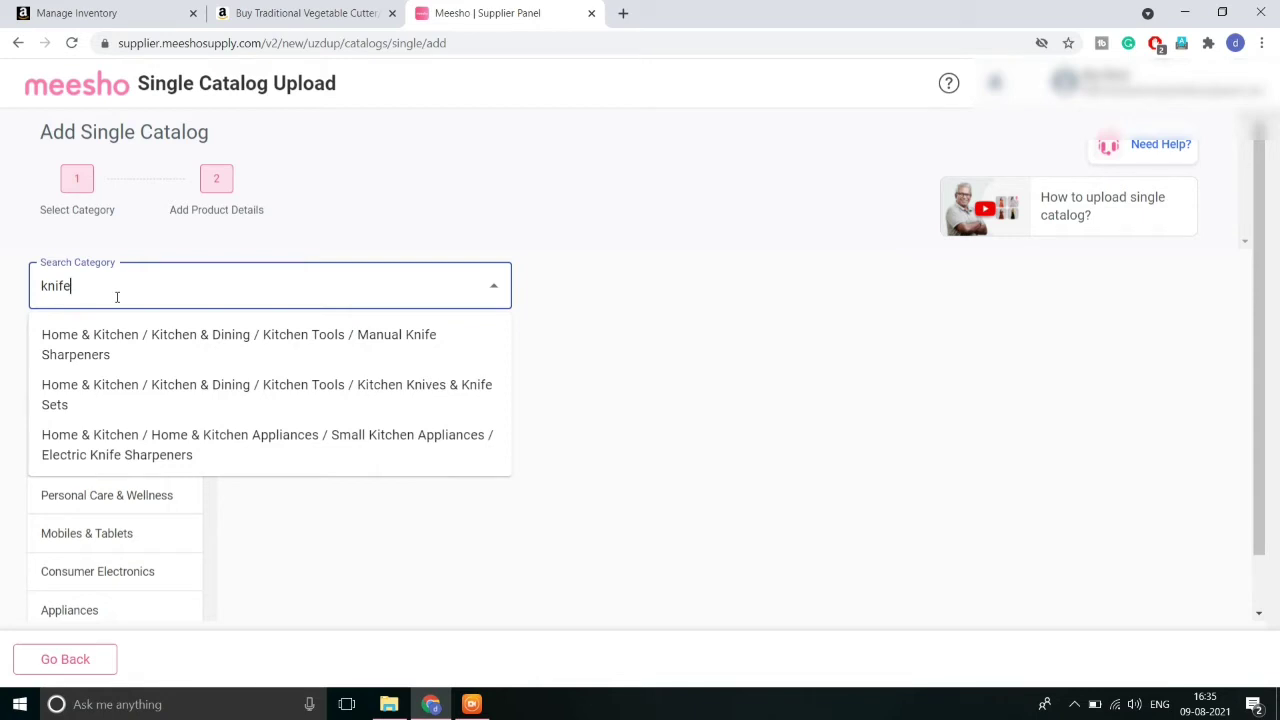
left_click(133, 445)
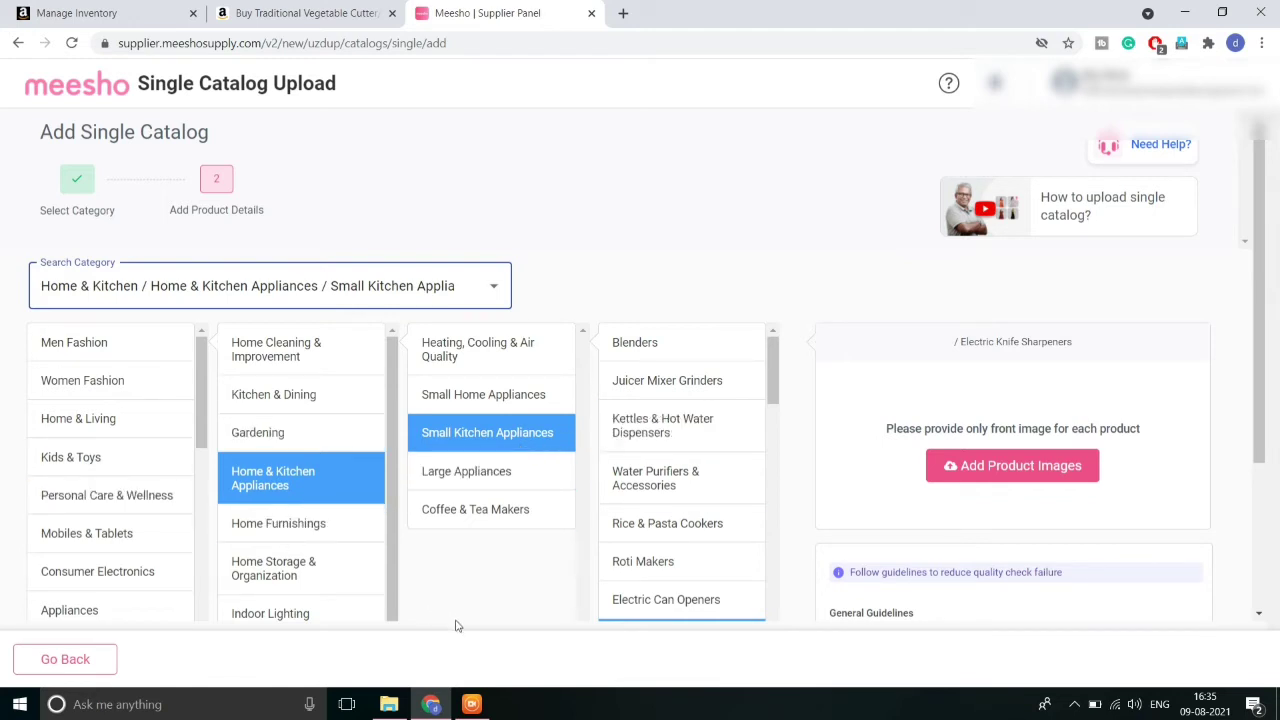
Add IMG-20210627-WA0006-removebg-preview from the Amazon PIcs folder as the product's front image and continue to the product details.
left_click(1012, 480)
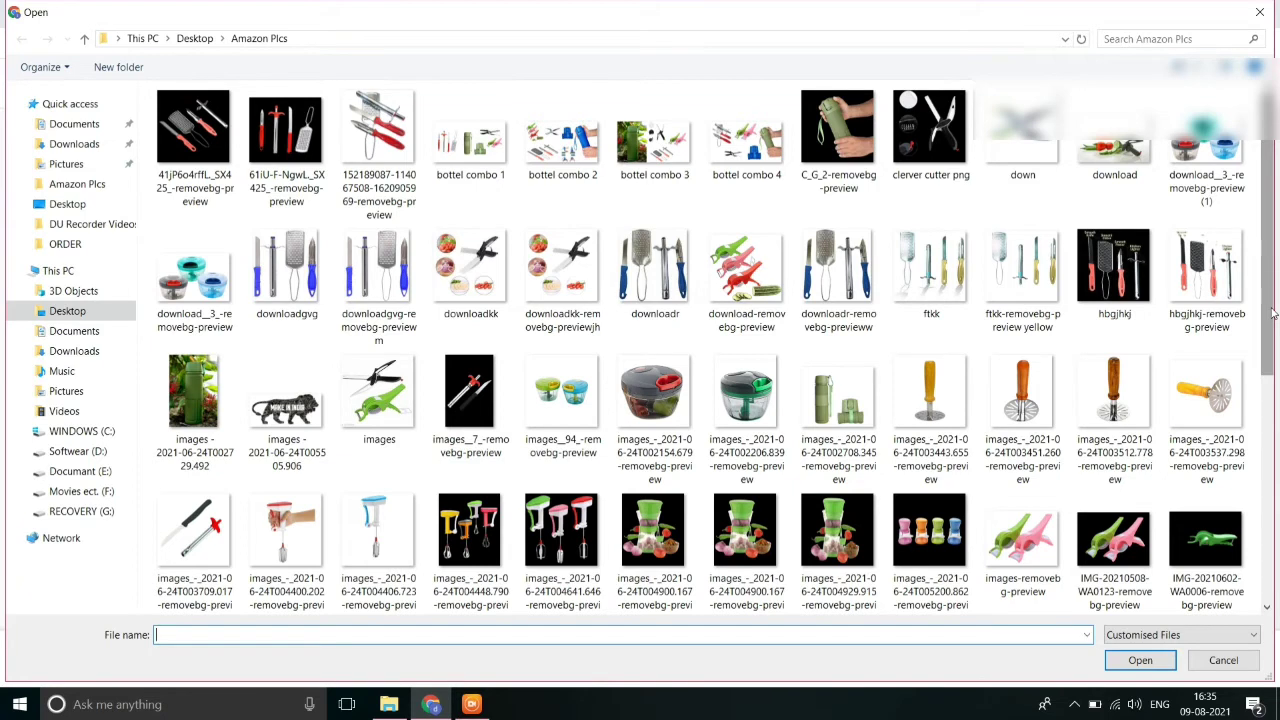
scroll(1272, 313, "down", 2)
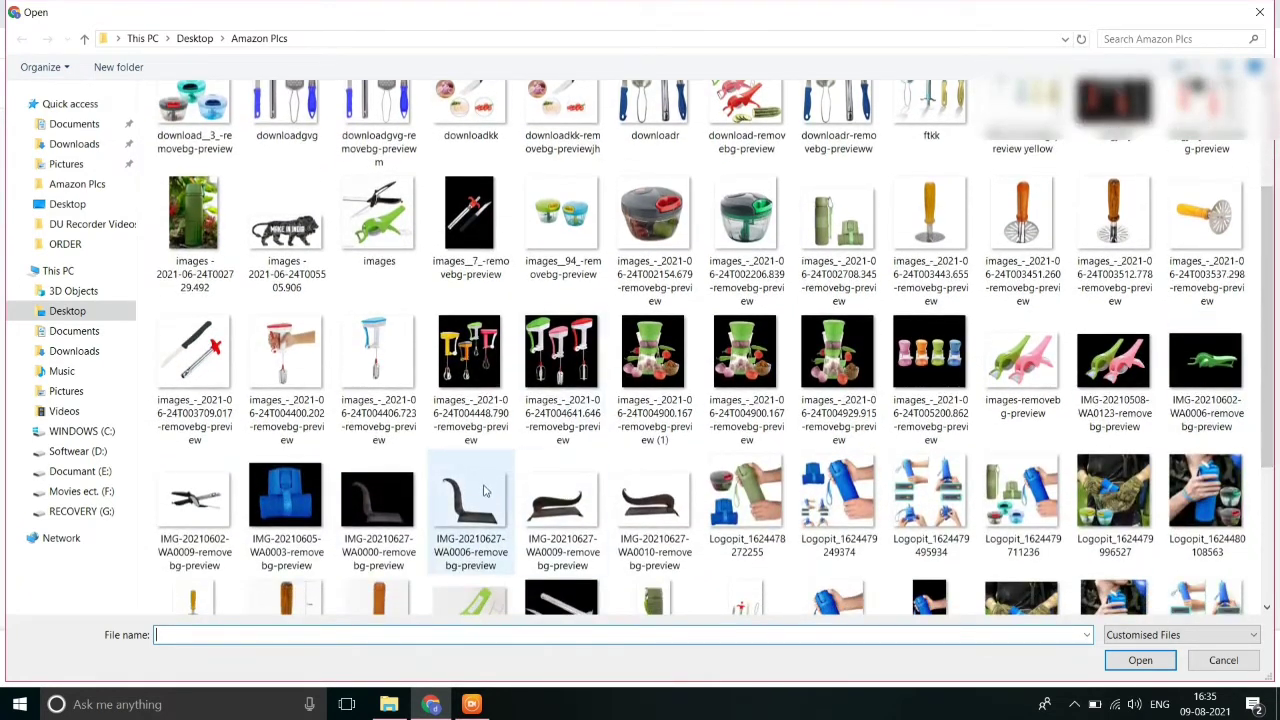
left_click(483, 490)
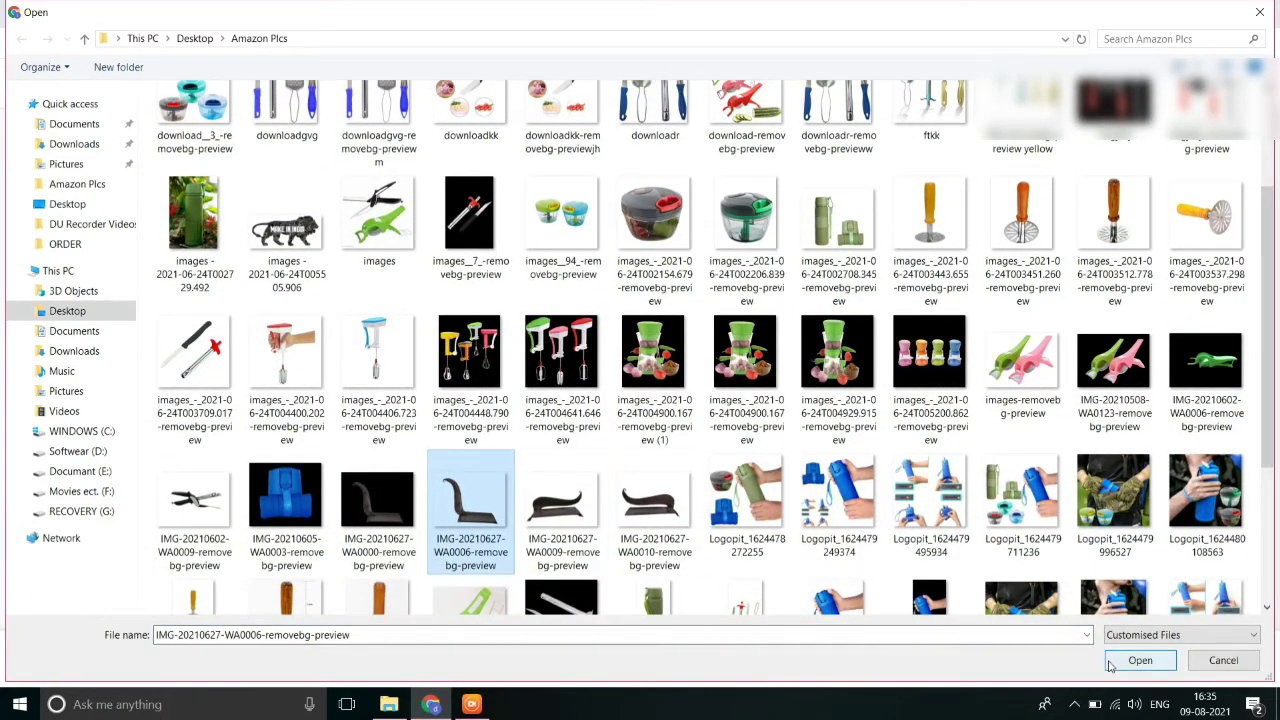
left_click(1139, 660)
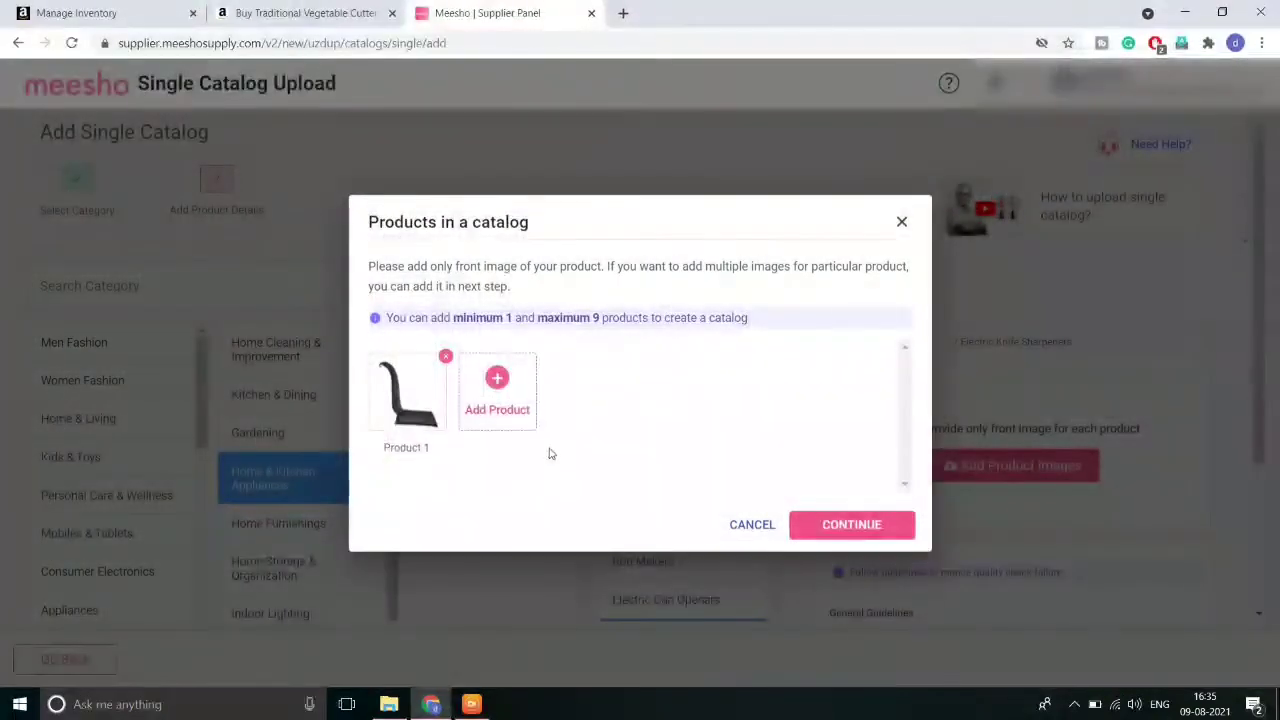
left_click(872, 528)
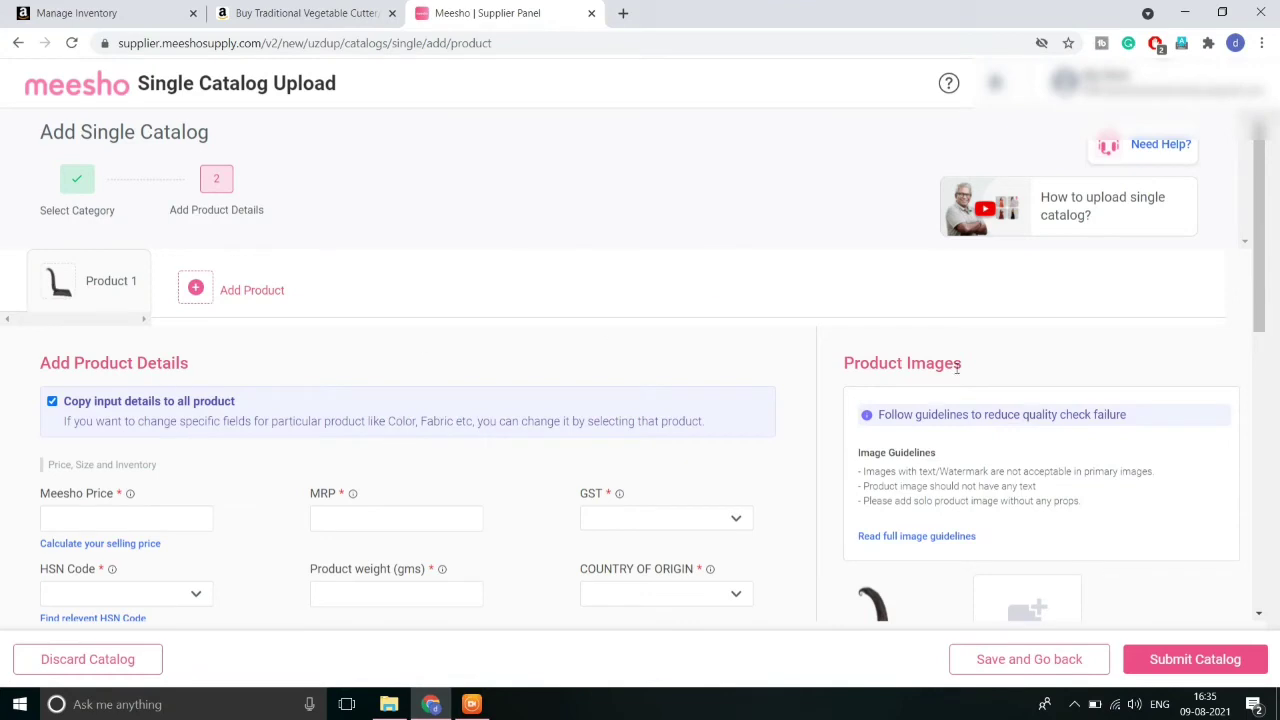
Turn off copying the input details to all products and confirm the change.
scroll(1256, 350, "down", 1)
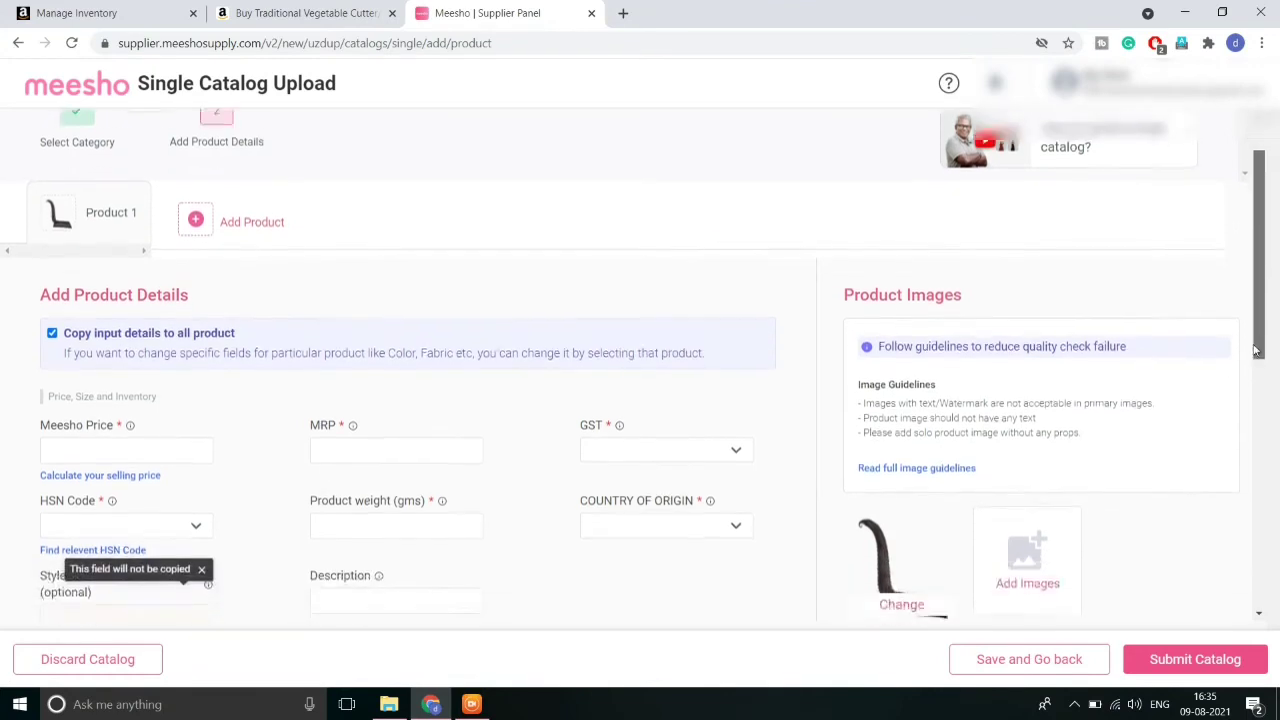
left_click_drag(1256, 350, 1254, 316)
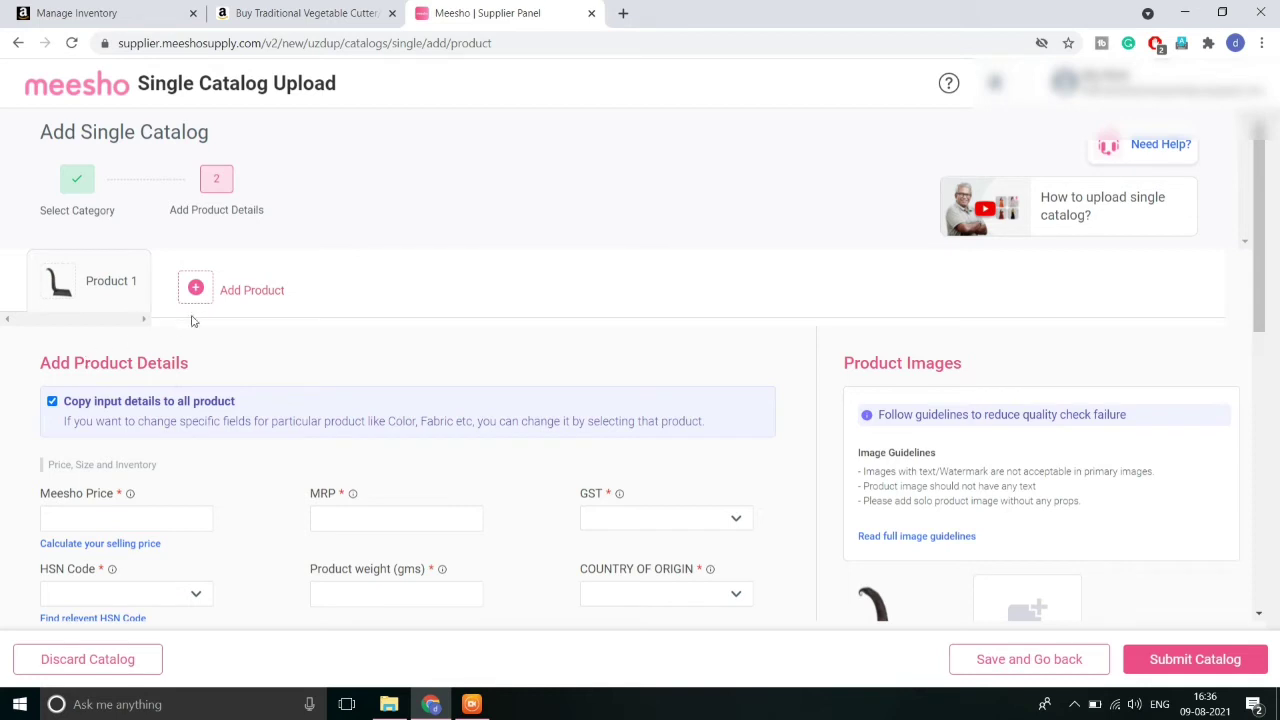
left_click(52, 403)
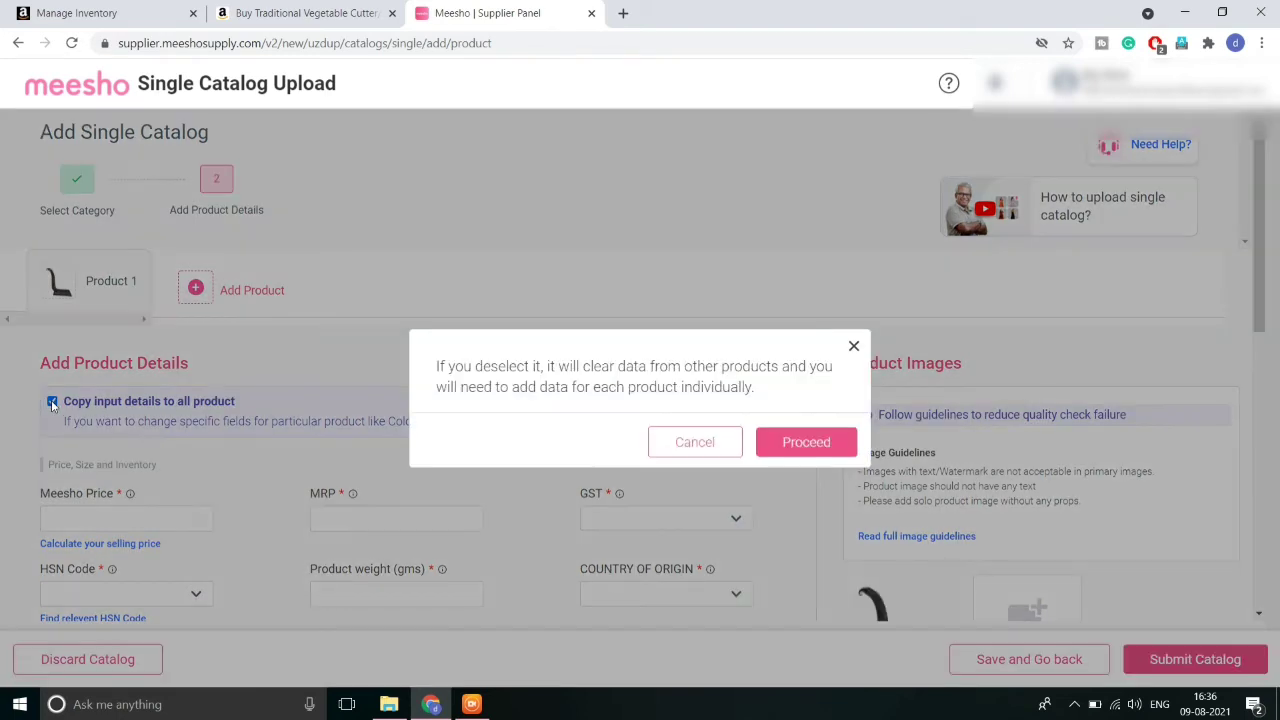
left_click(786, 453)
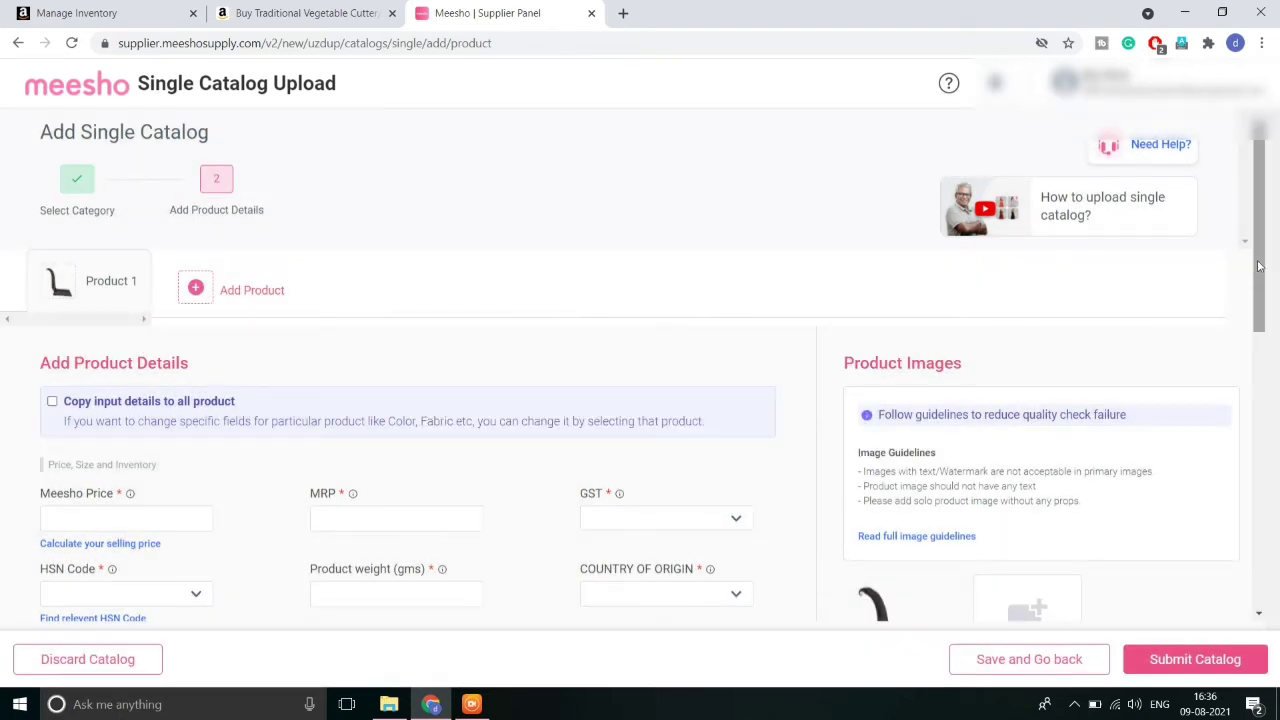
Add IMG-20210627-WA0009-removebg-preview as the second product image.
left_click_drag(1250, 263, 1234, 374)
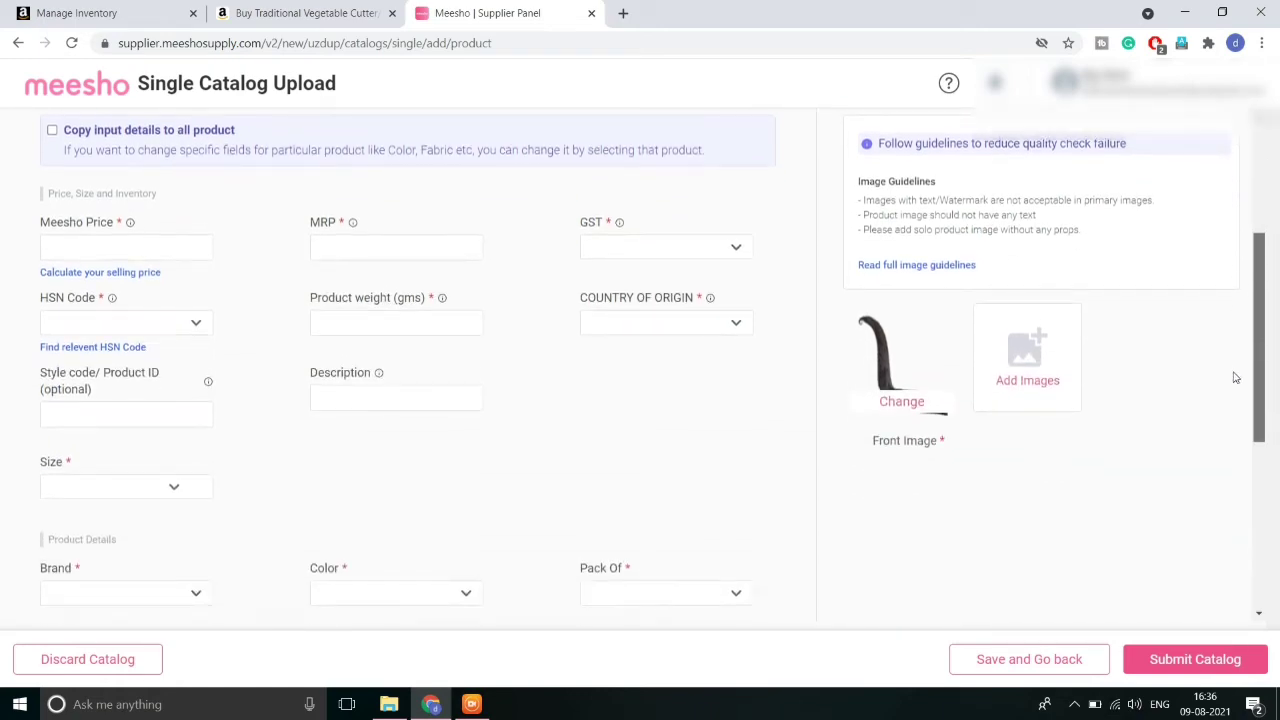
left_click(1057, 385)
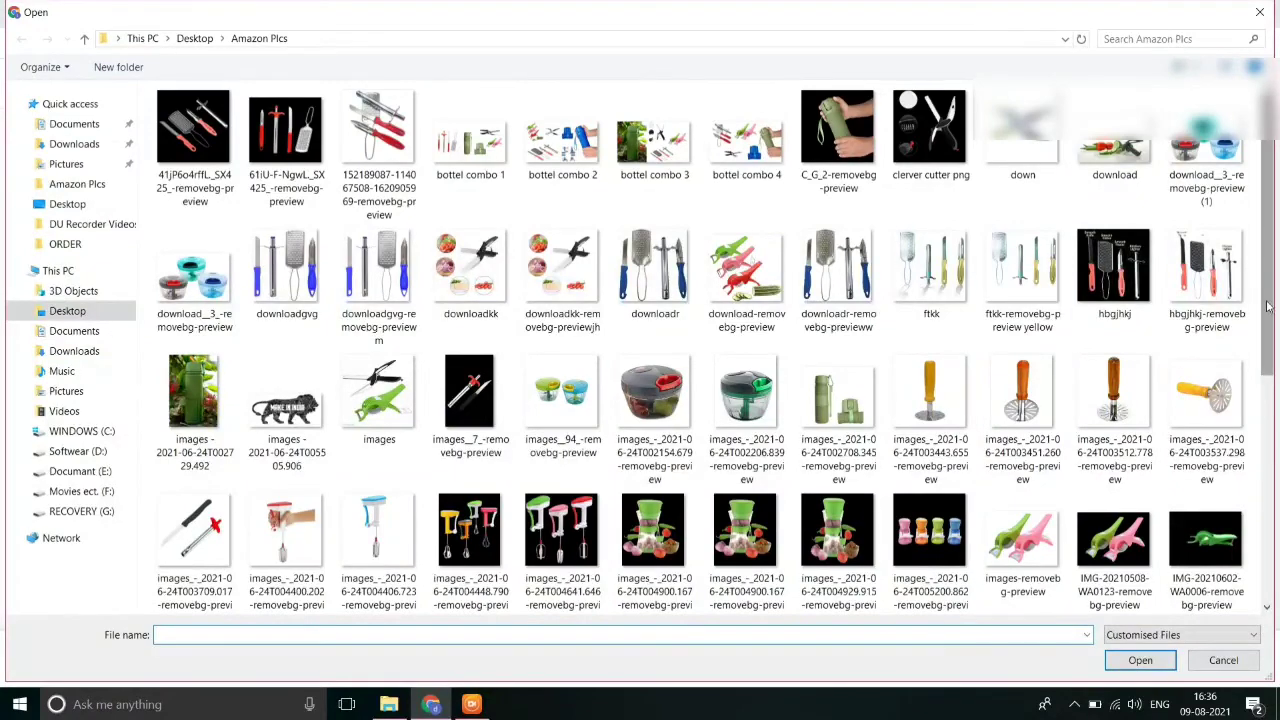
scroll(1249, 398, "down", 2)
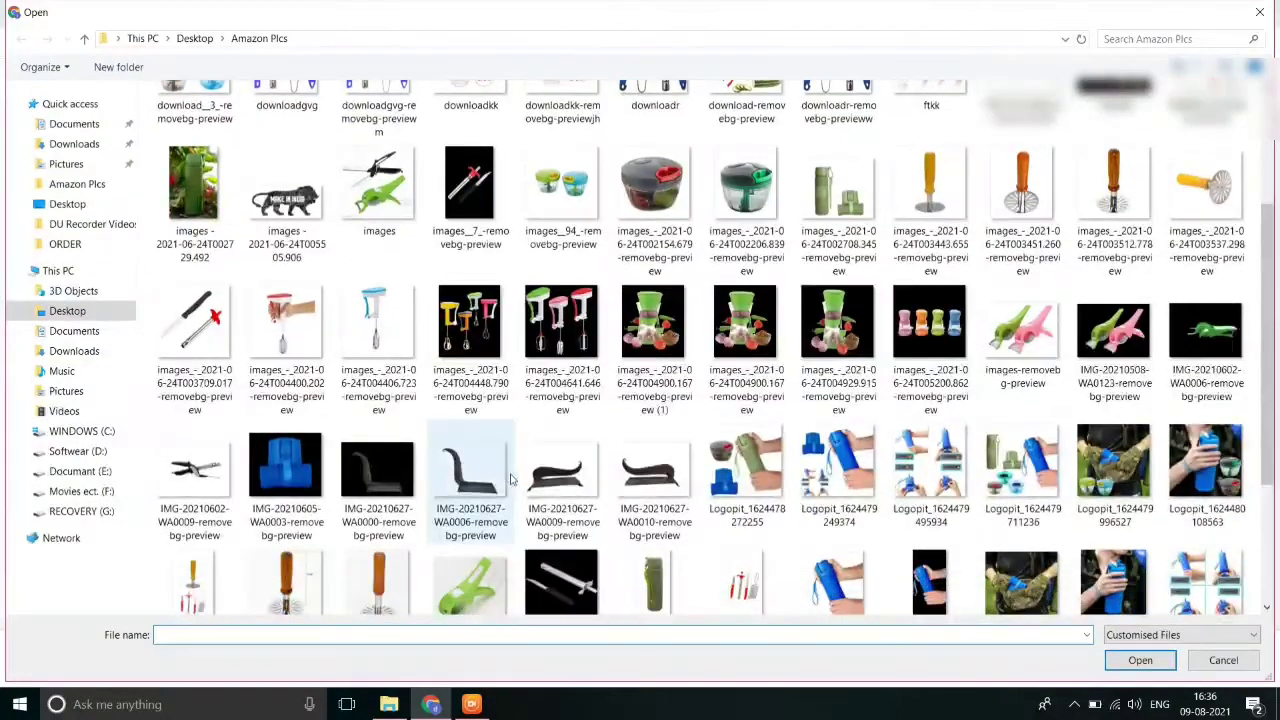
left_click(560, 488)
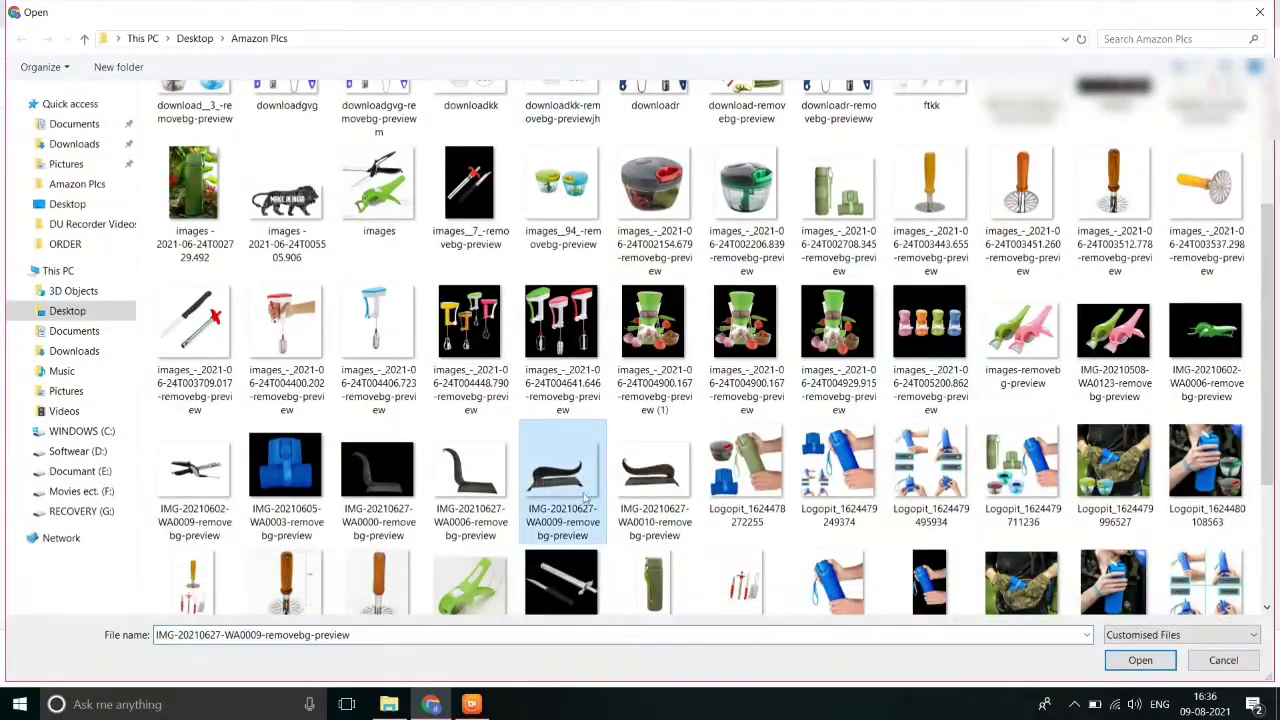
left_click(1118, 667)
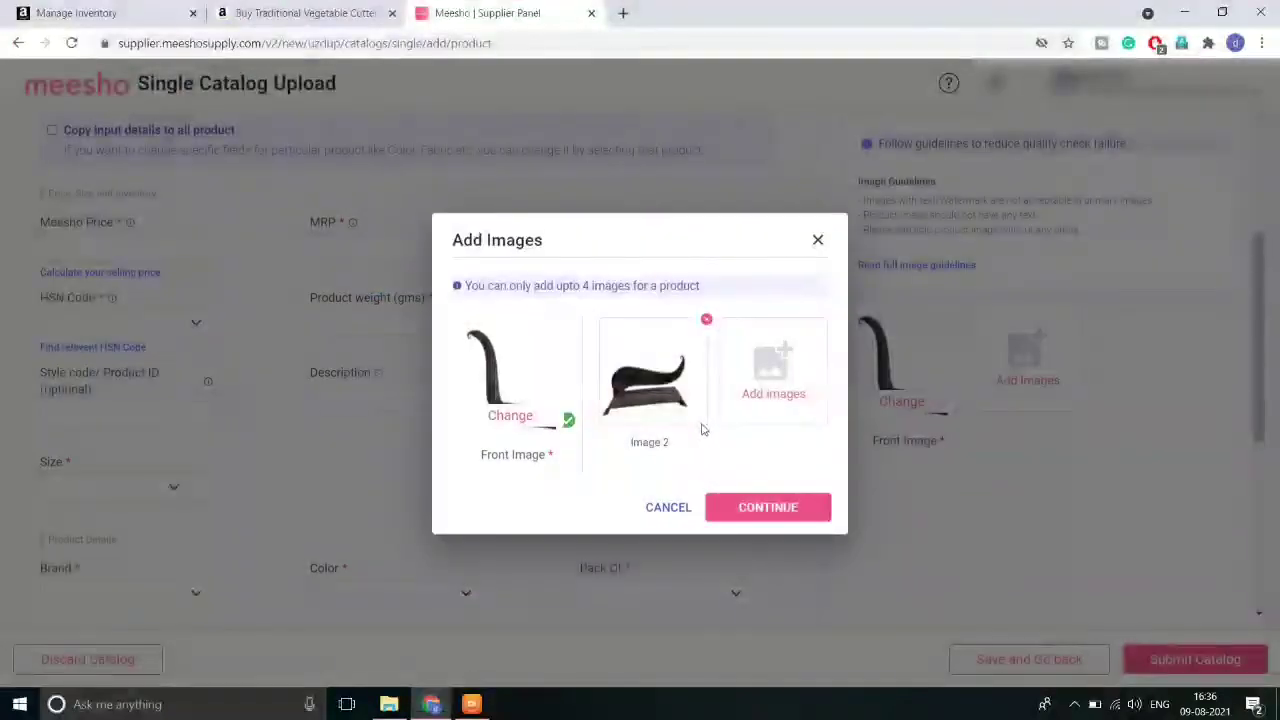
Add IMG-20210627-WA0010-removebg-preview as the third product image and accept the added images.
left_click(752, 403)
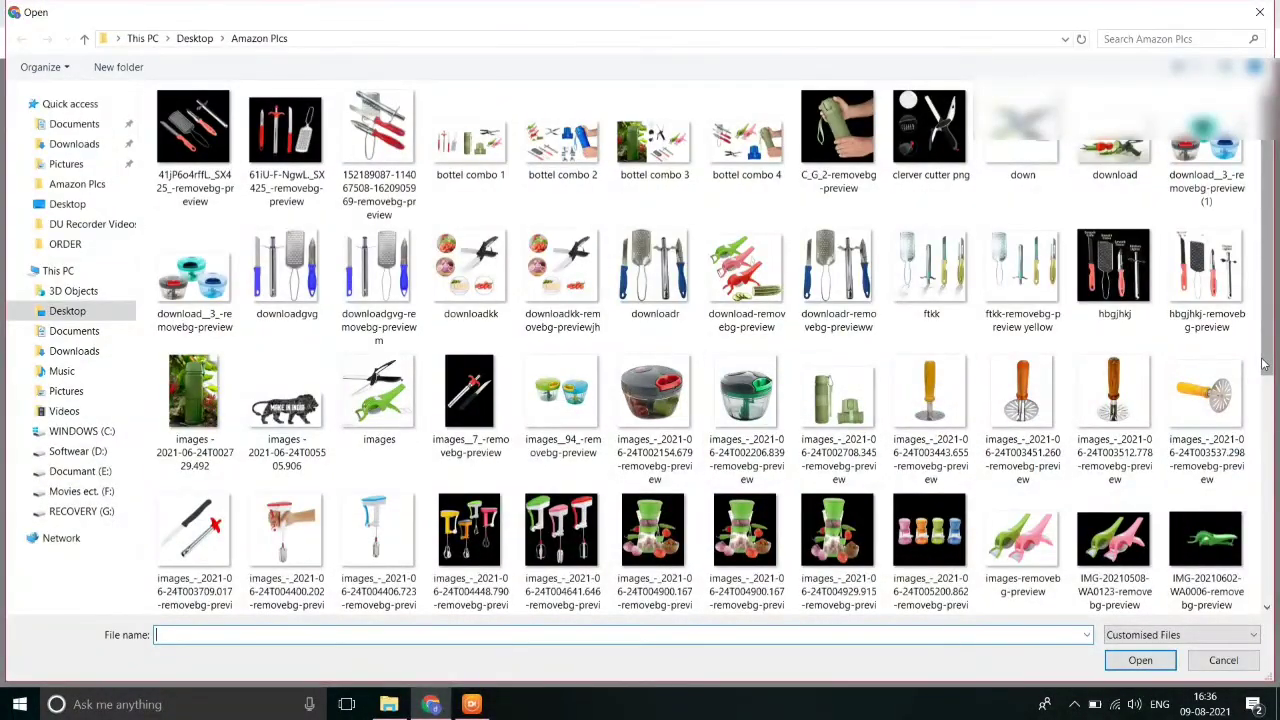
scroll(1263, 365, "down", 3)
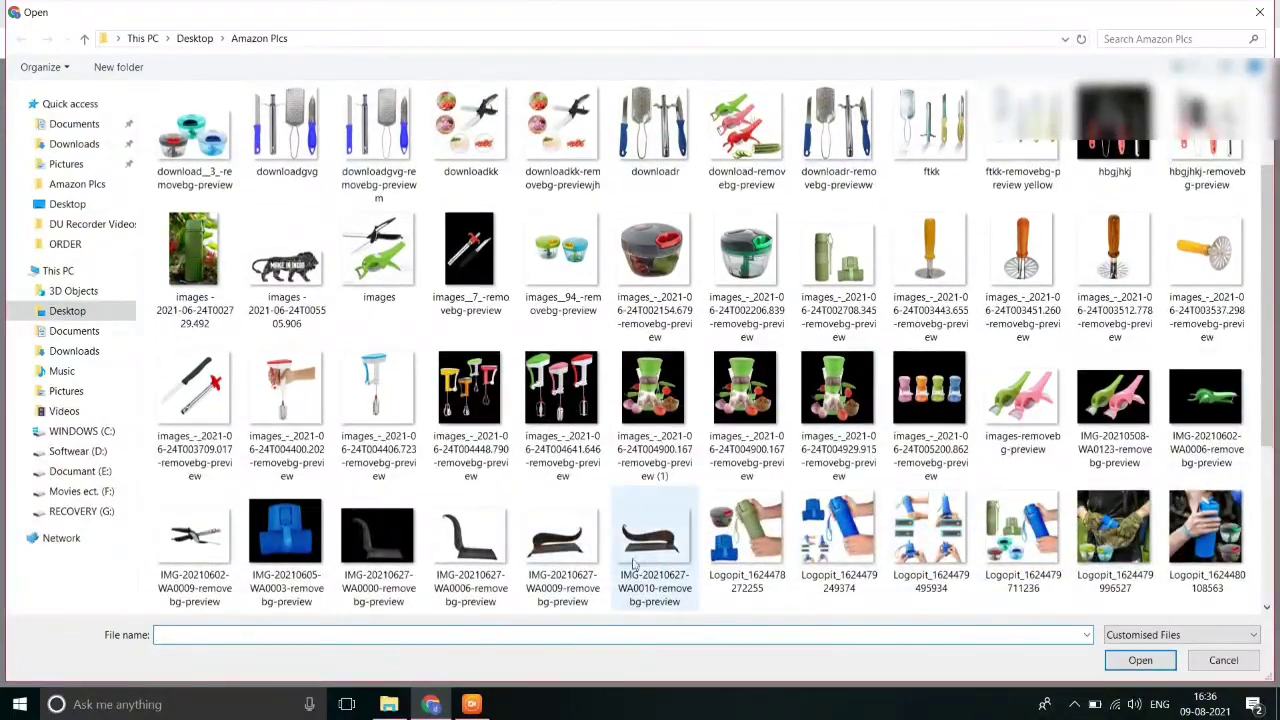
left_click(634, 565)
left_click(1158, 668)
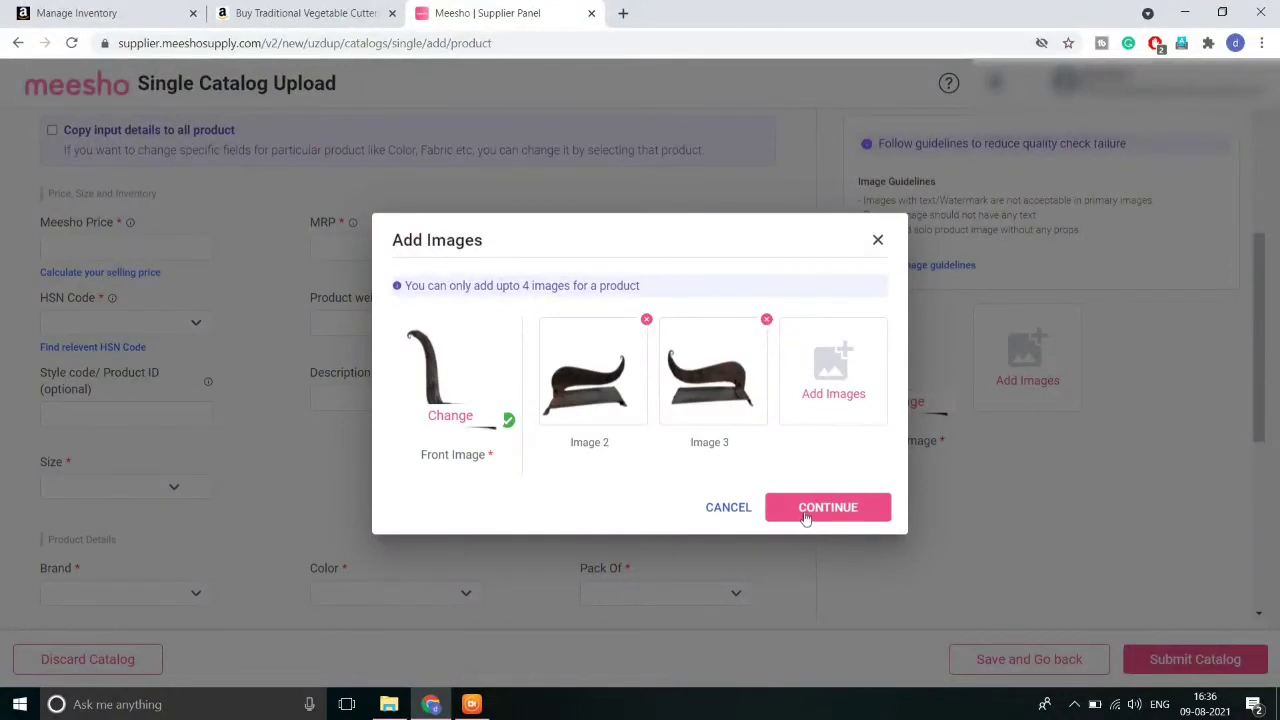
left_click(805, 515)
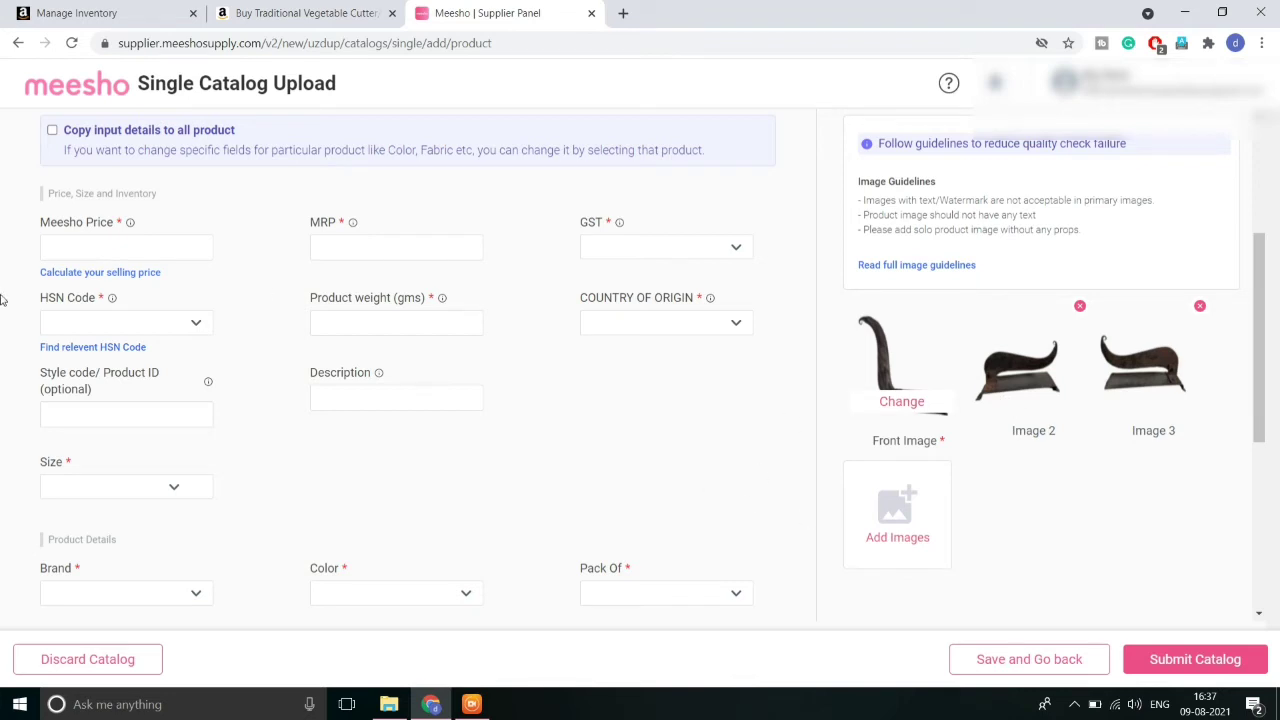
Set the product's Meesho Price to 499, MRP to 699 and GST to 12.
left_click(77, 242)
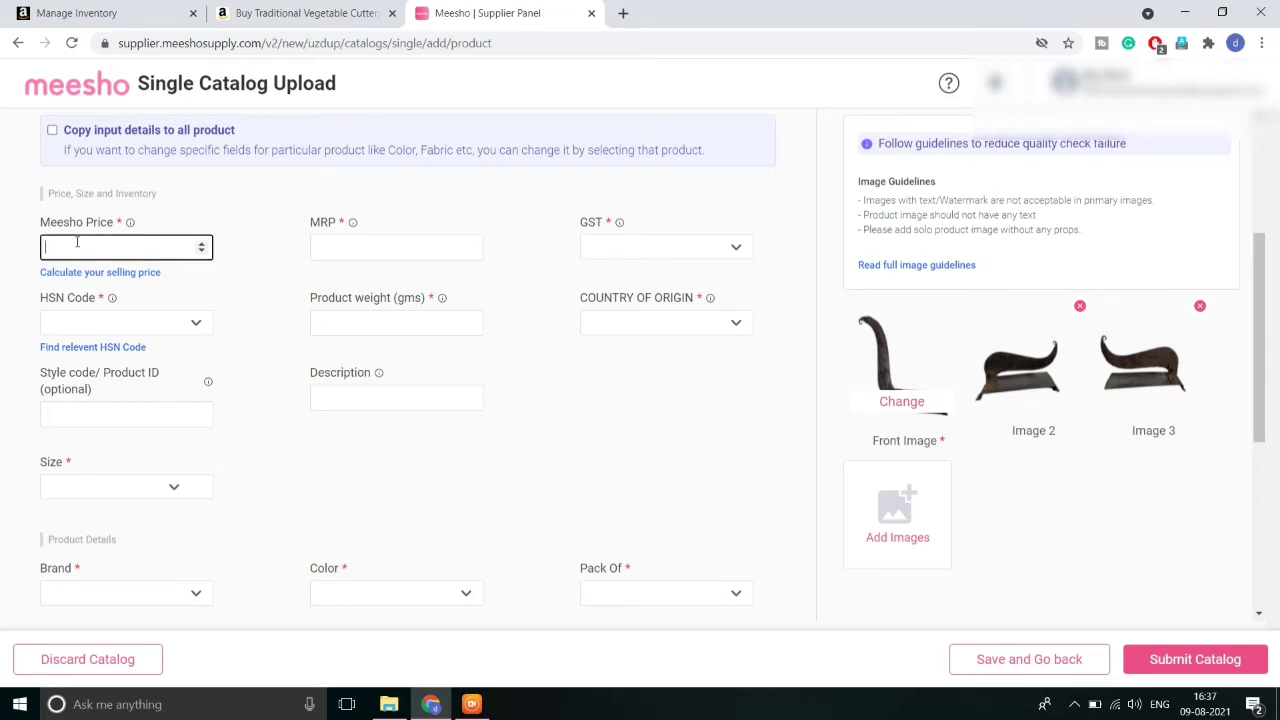
type("4999")
key("BackSpace")
left_click(332, 246)
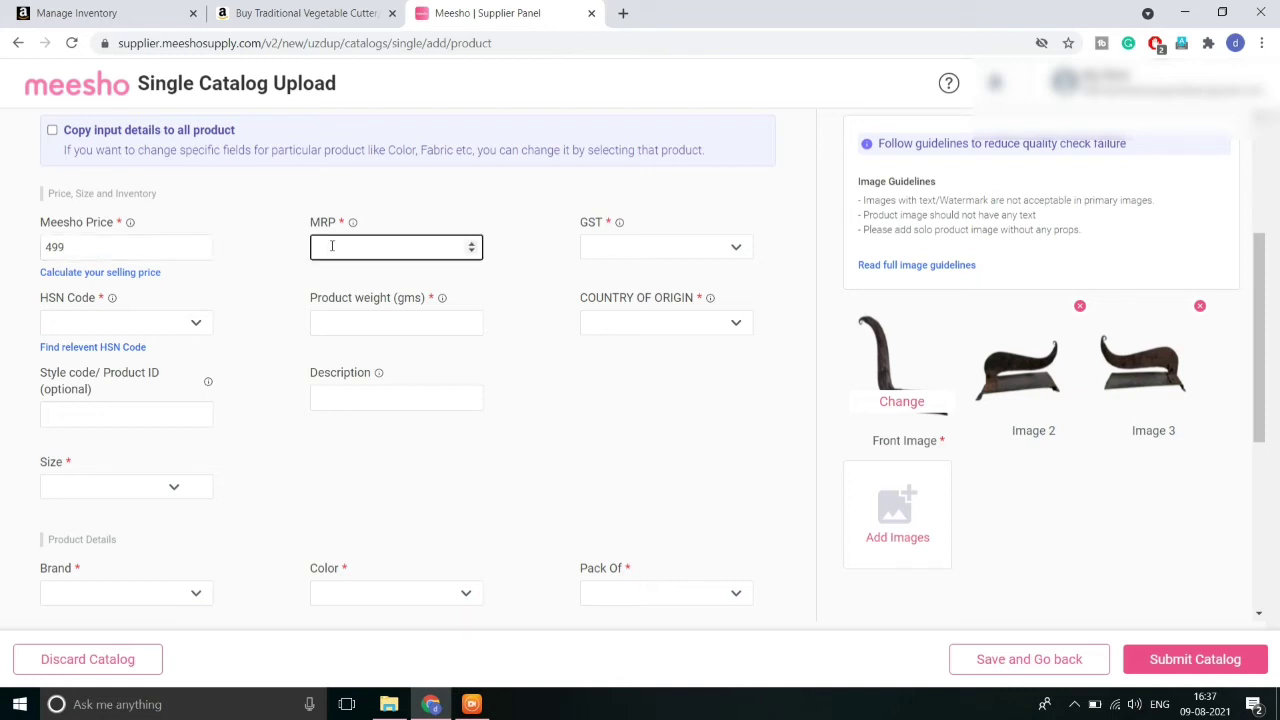
type("699")
left_click(735, 246)
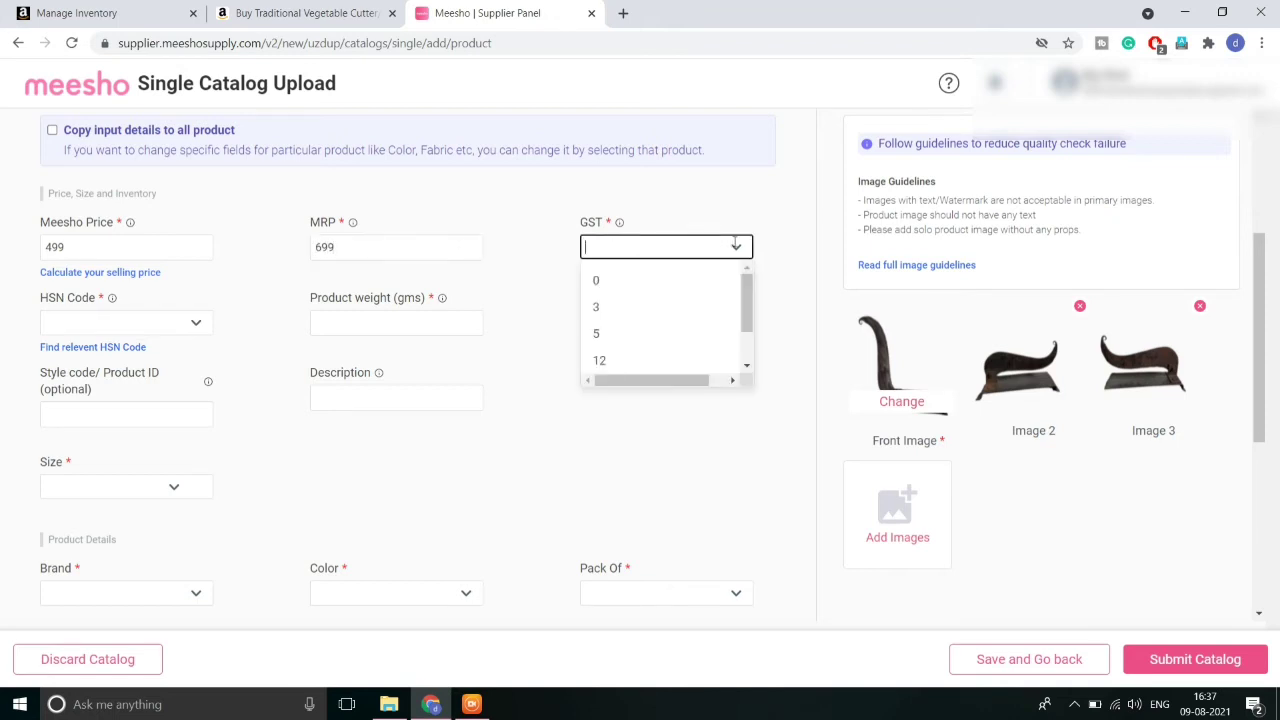
left_click(653, 366)
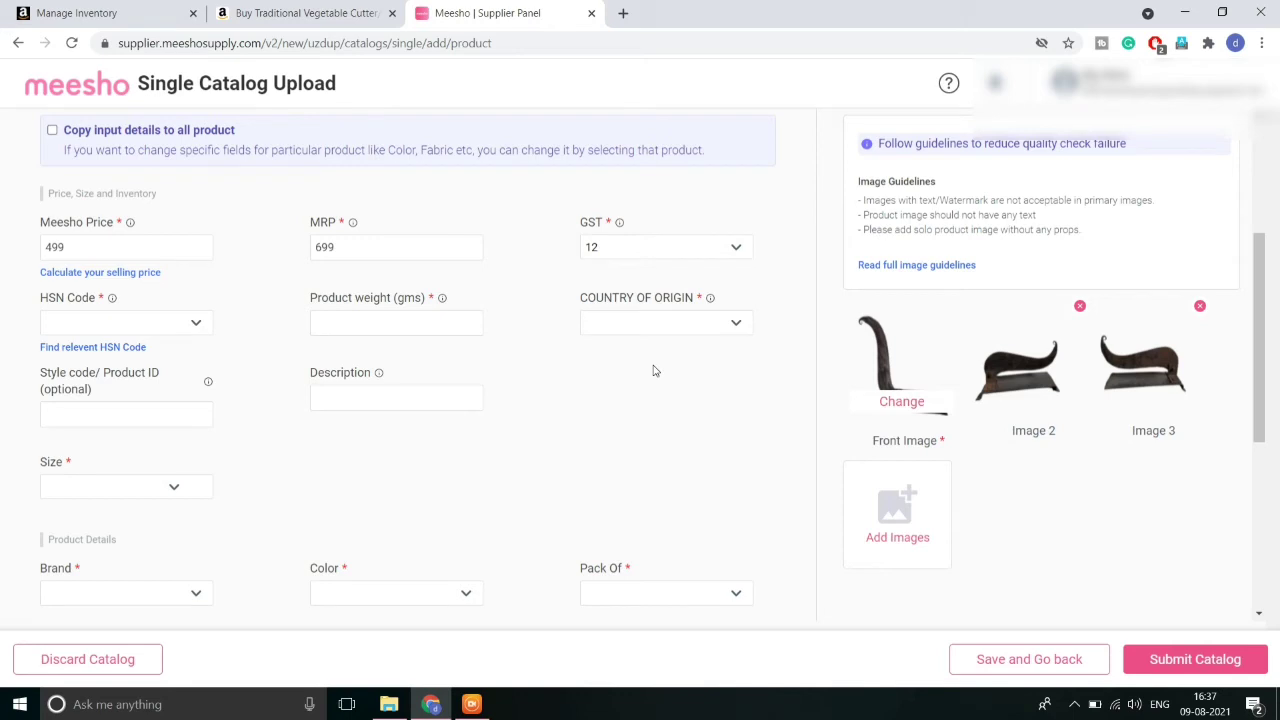
Choose HSN code 851679 and set the product weight to 250 grams.
left_click(163, 316)
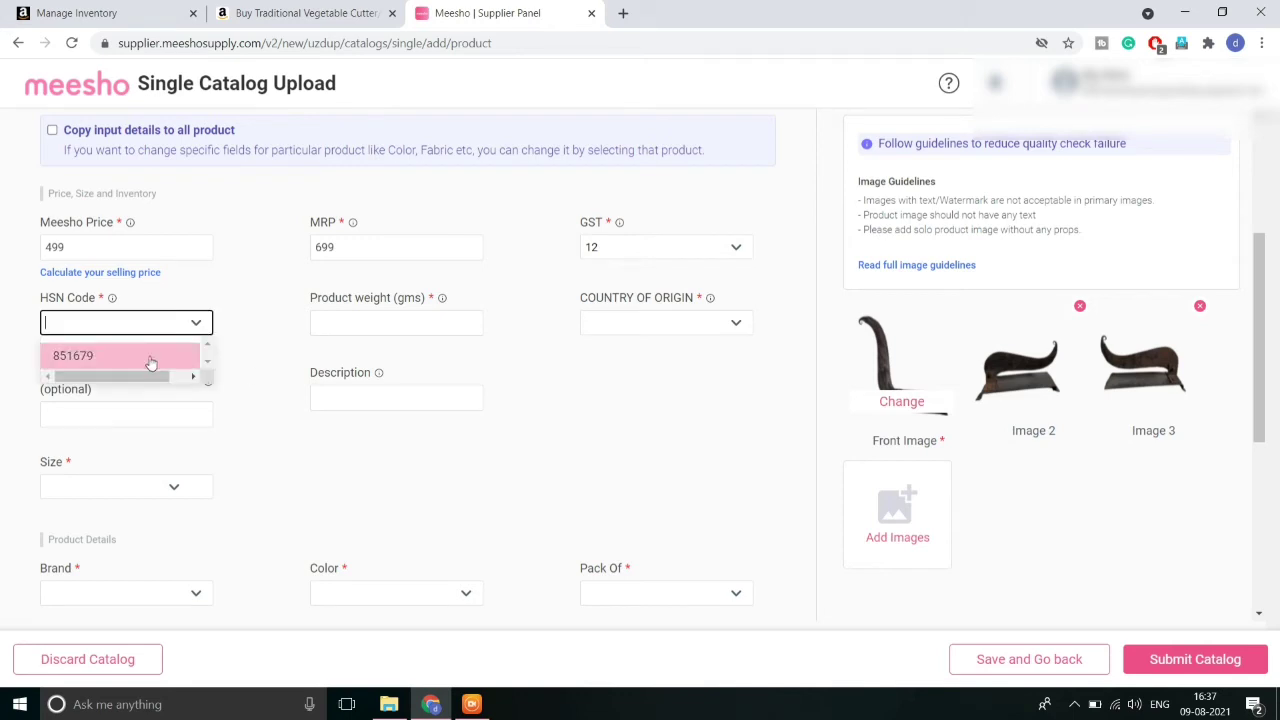
left_click(150, 358)
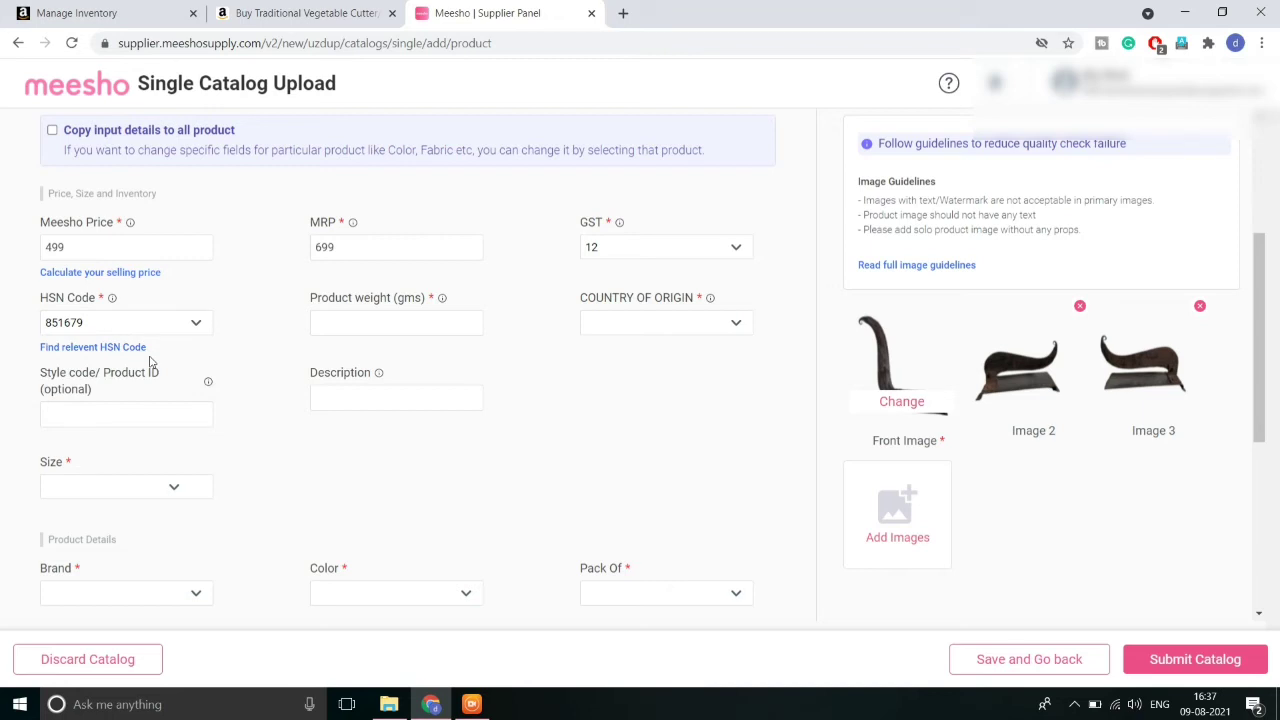
left_click(382, 320)
type("250")
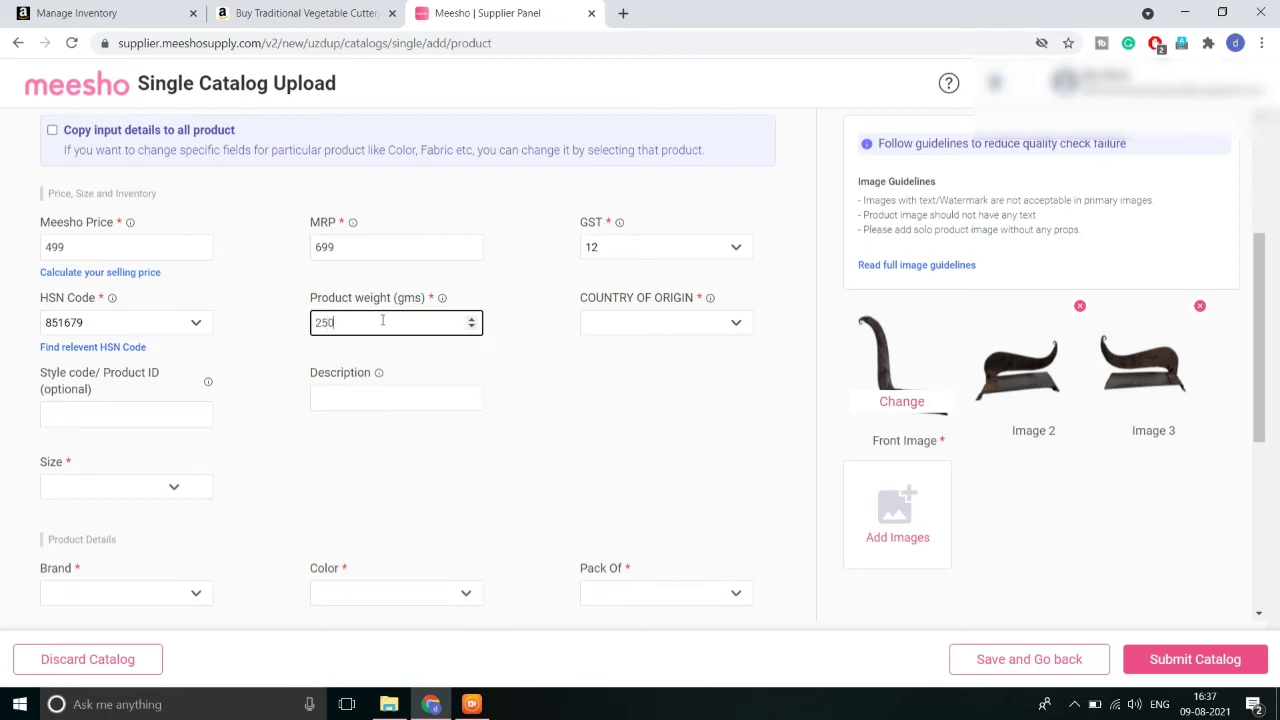
Set the country of origin to India and paste the copied traditional vegetable cutter text as the product description.
left_click(606, 322)
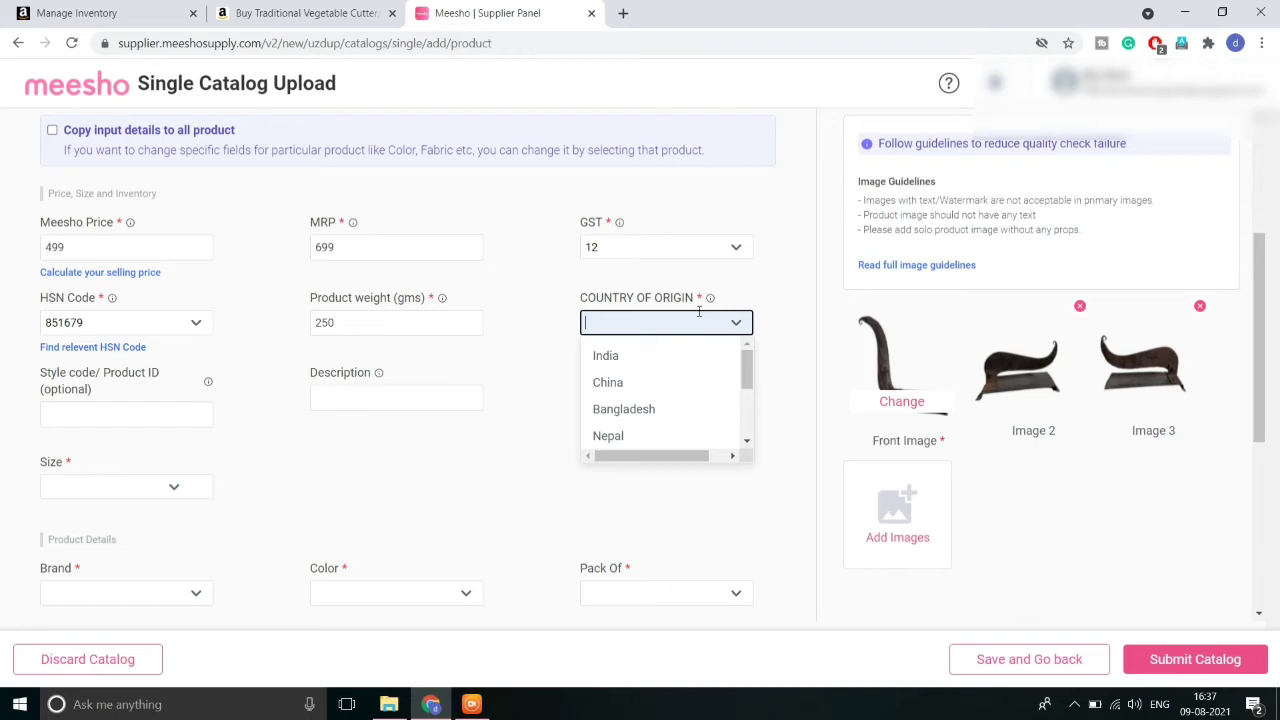
left_click(667, 357)
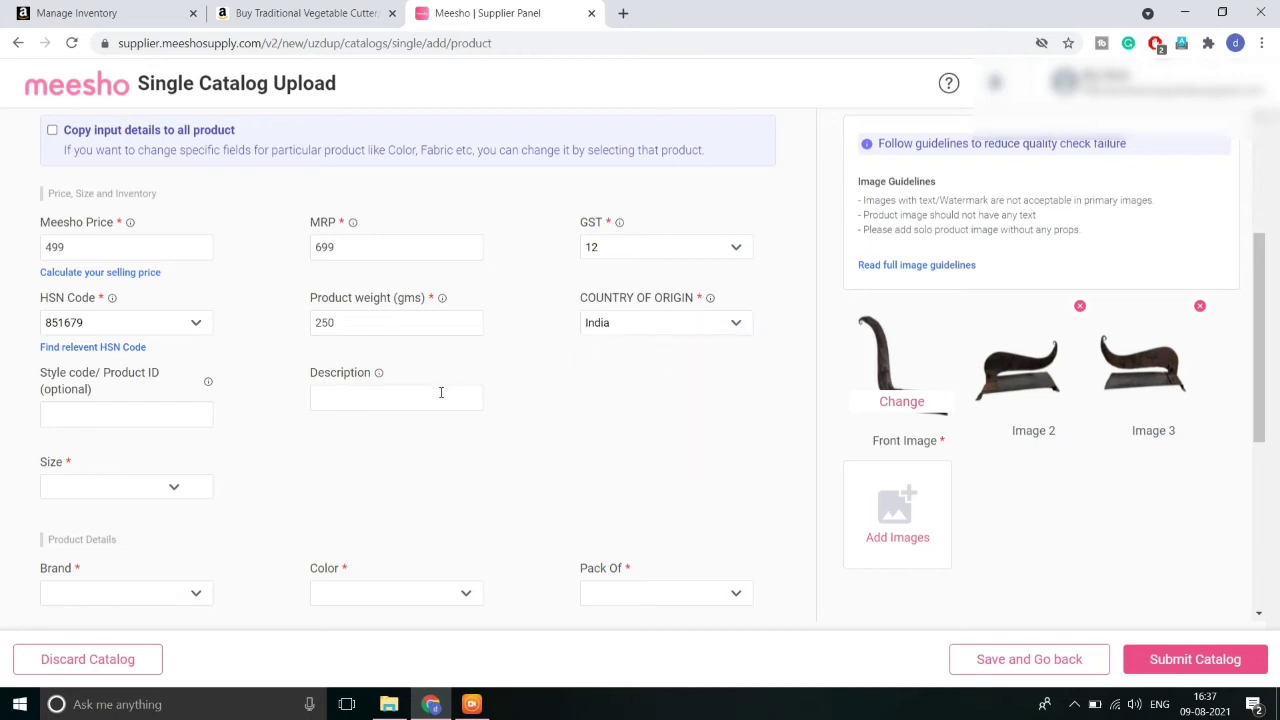
left_click(441, 393)
key("ctrl+v")
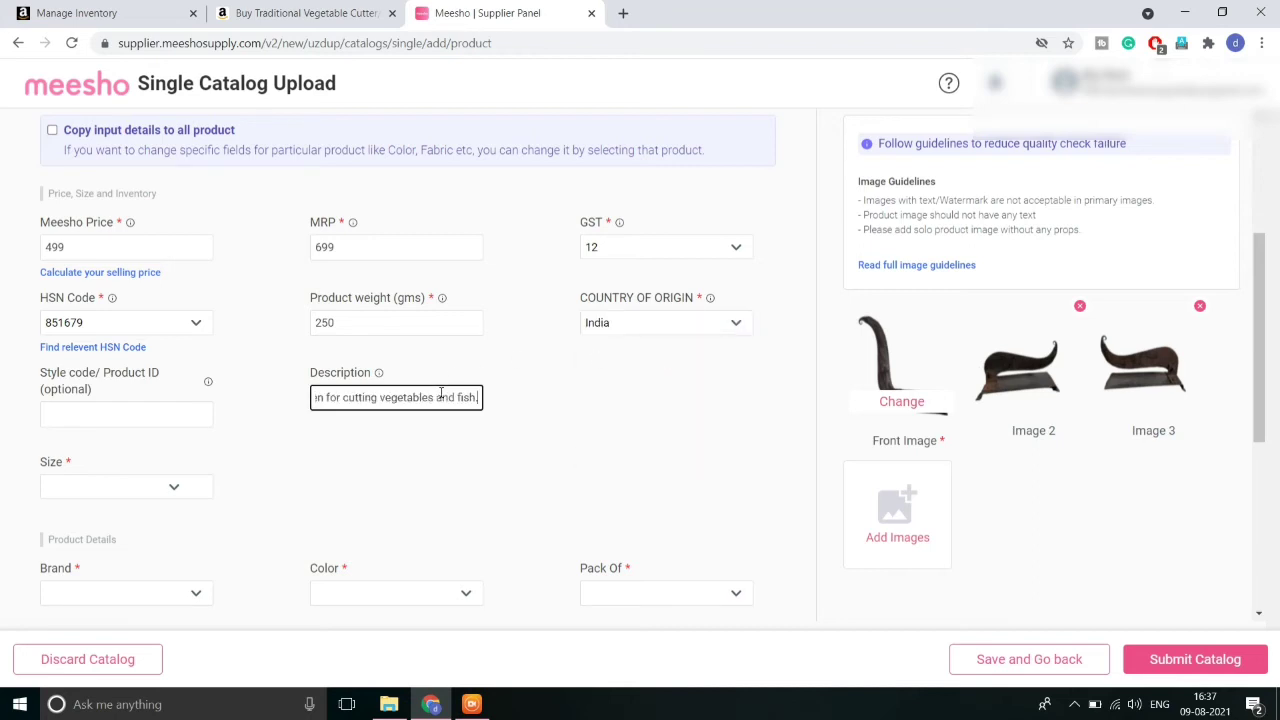
left_click(589, 406)
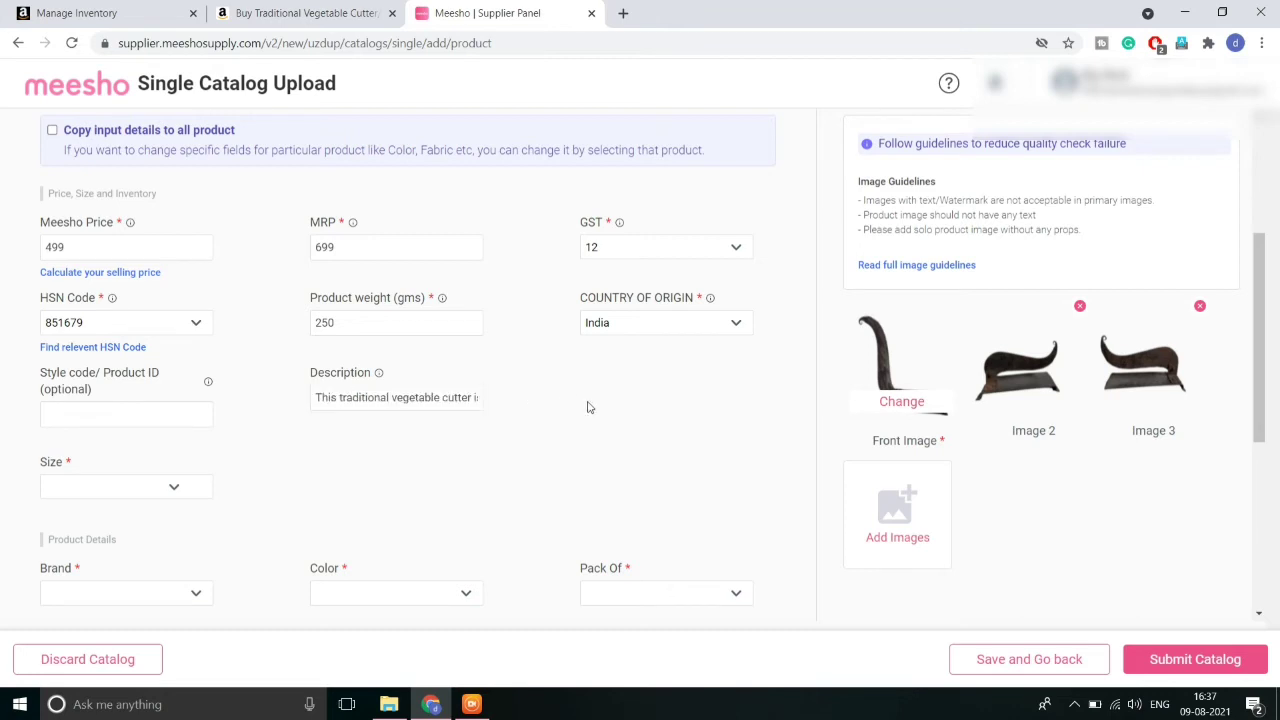
Choose Free Size as the product's size and accept the selection.
left_click_drag(1262, 252, 1232, 324)
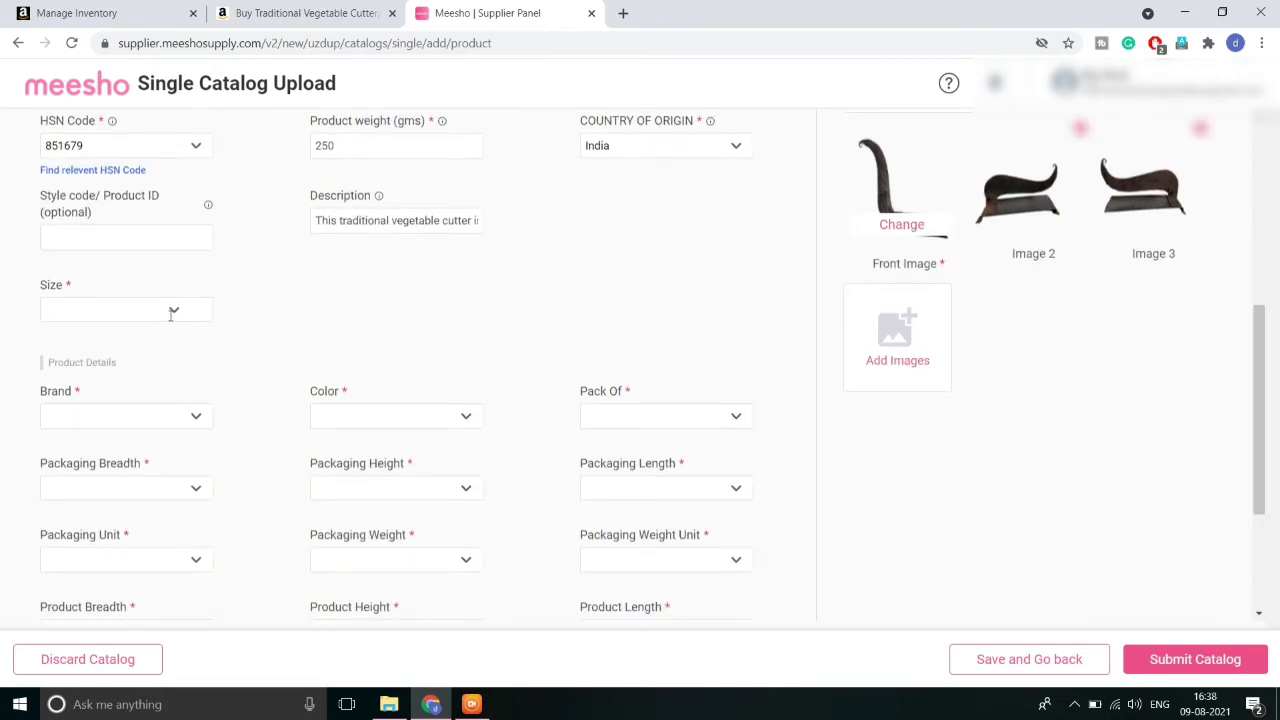
left_click(172, 312)
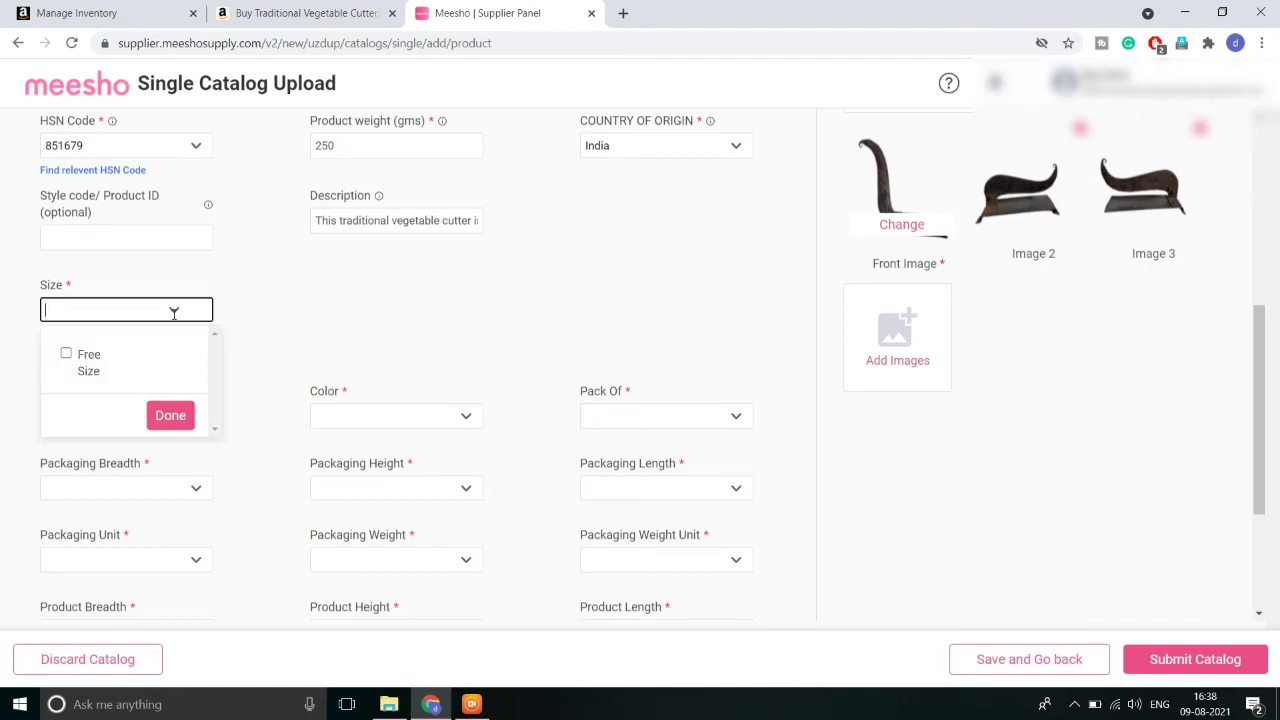
left_click(66, 353)
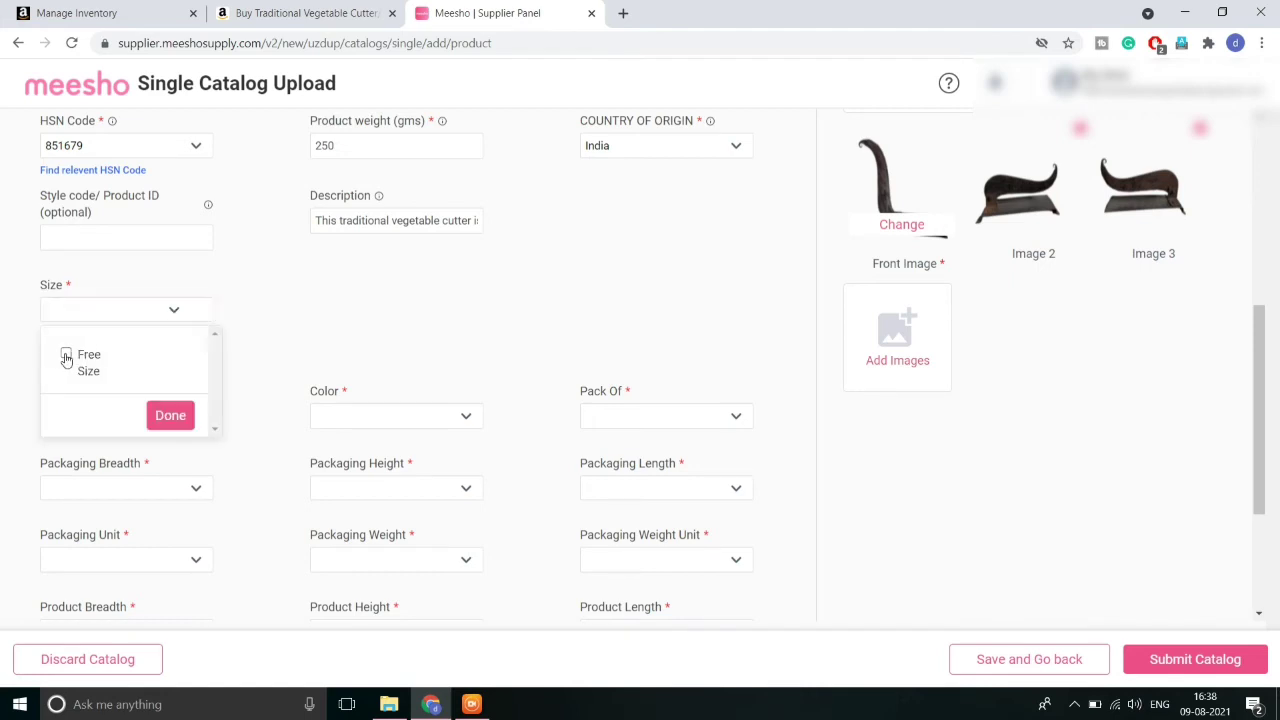
left_click(168, 416)
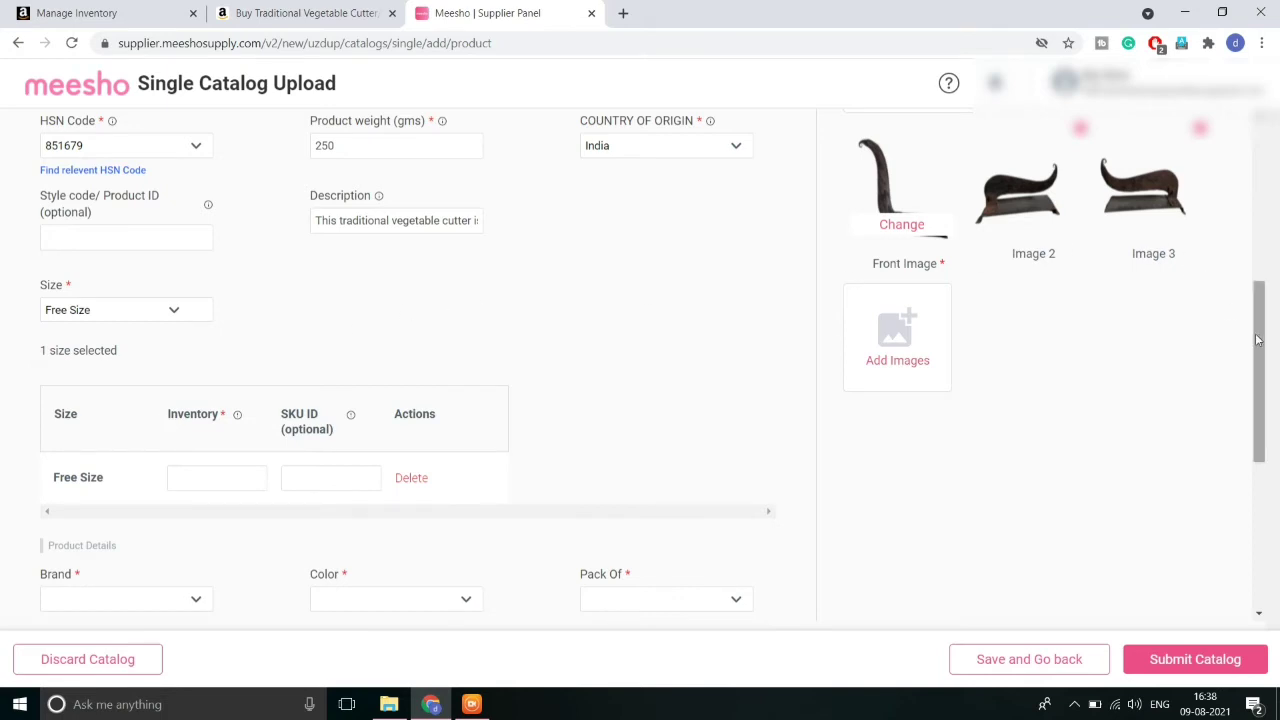
Set the Free Size row's inventory to 2 and its SKU ID to 5664.
scroll(1259, 340, "down", 1)
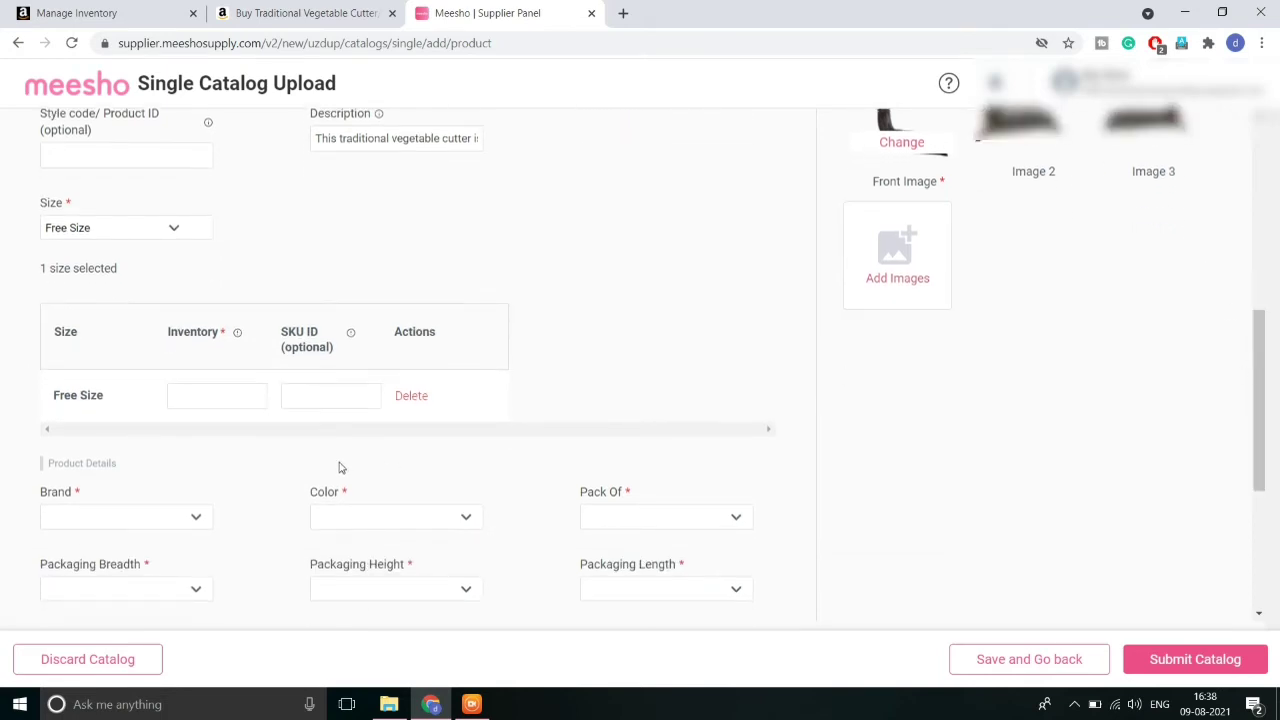
left_click(255, 396)
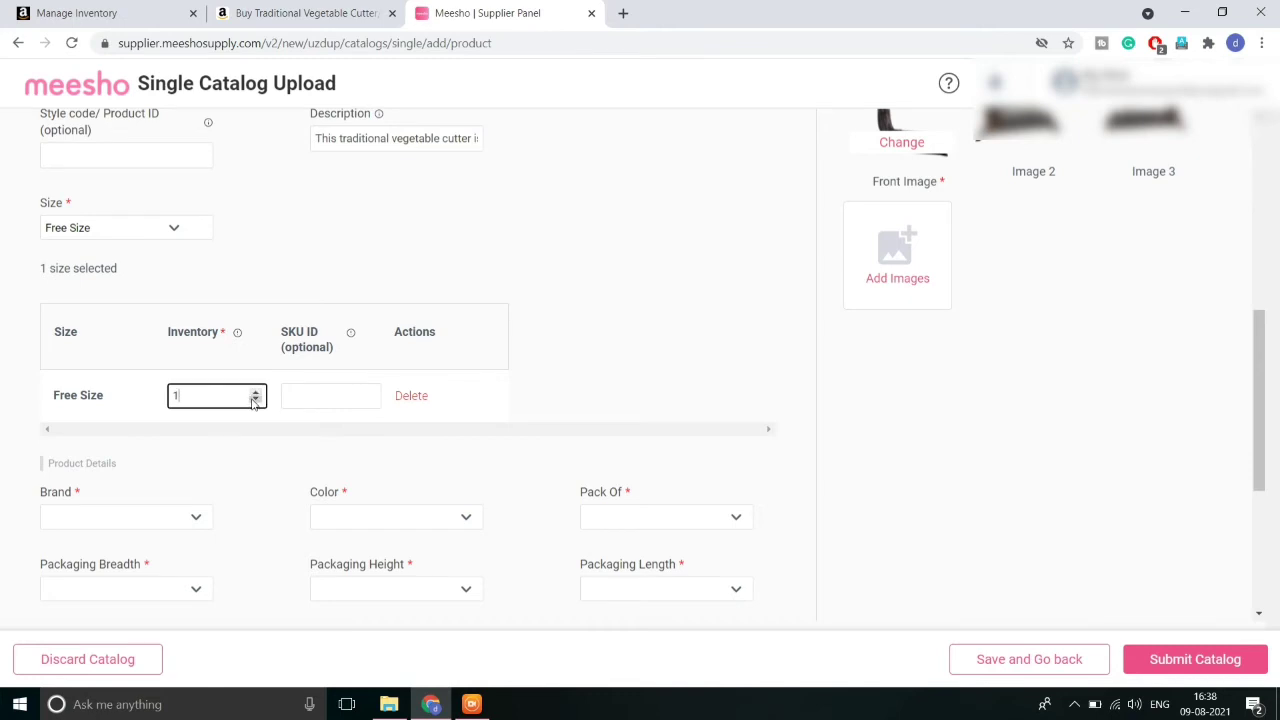
left_click(630, 374)
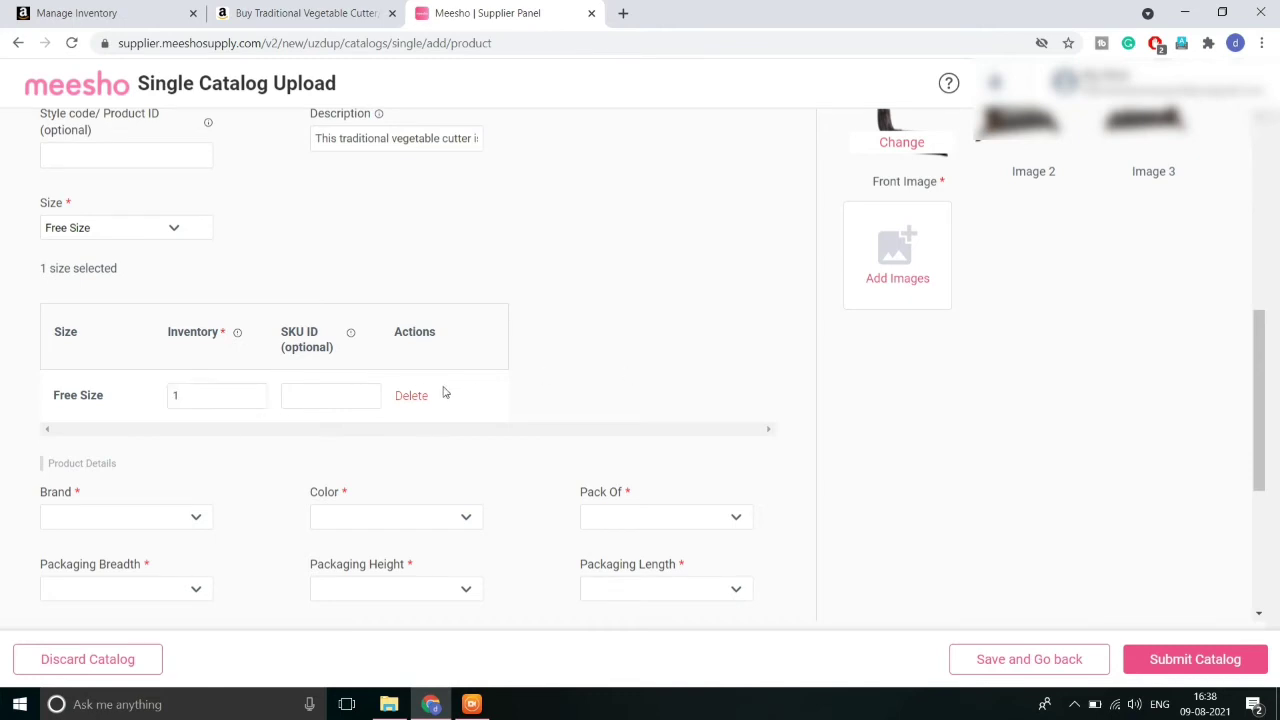
left_click(218, 398)
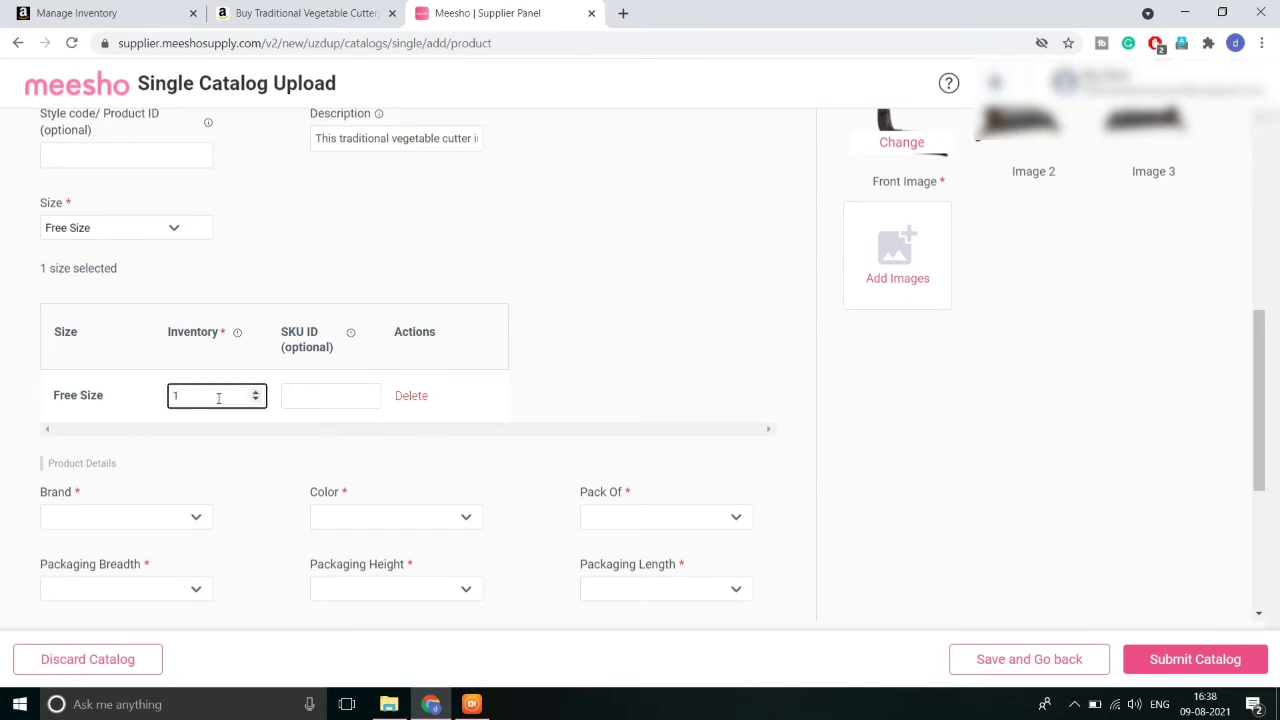
key("BackSpace")
type("2")
left_click(352, 396)
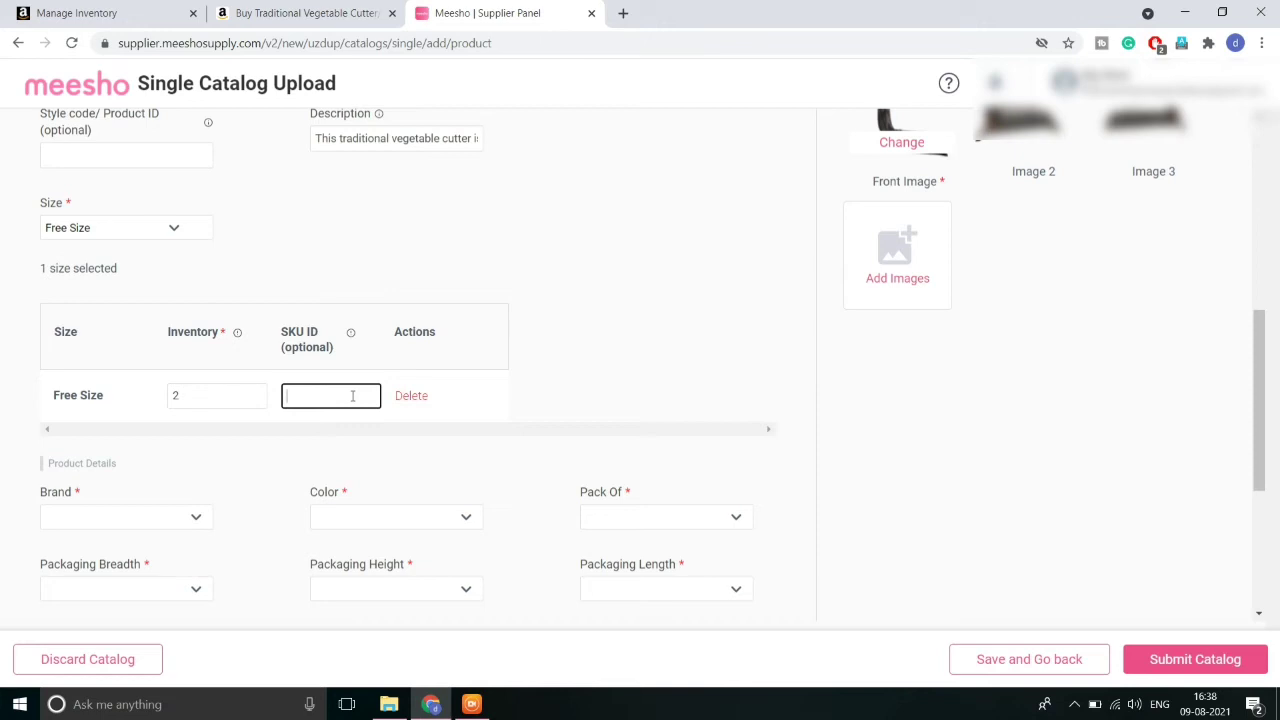
type("5664")
left_click(596, 351)
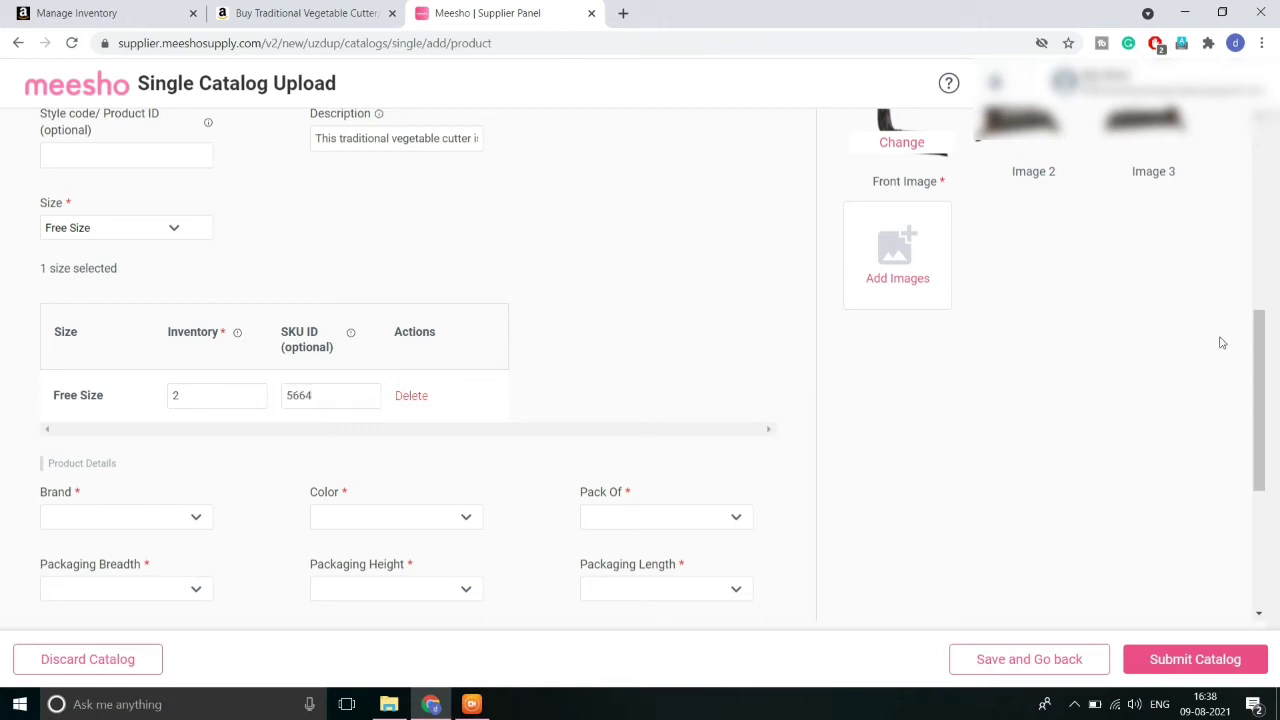
In the product details, set Brand to Others, Color to Black and Pack Of to Pack Of 1.
left_click_drag(1265, 369, 1233, 469)
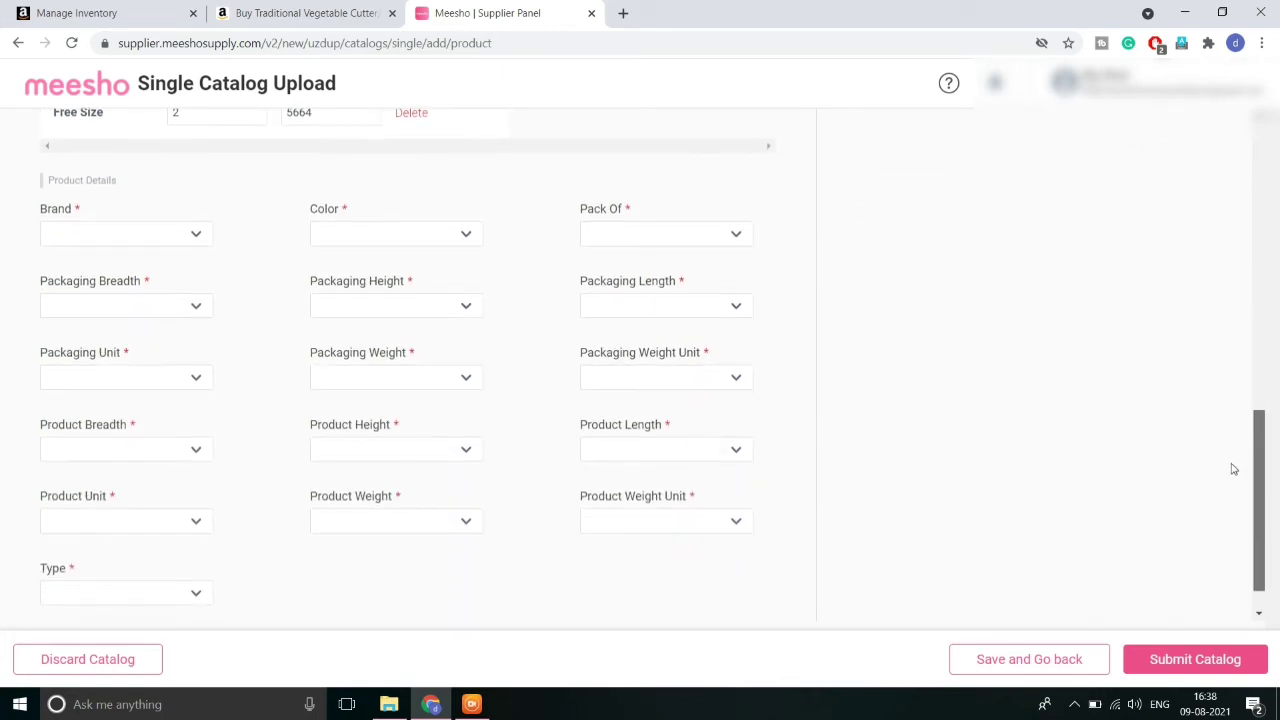
left_click(198, 237)
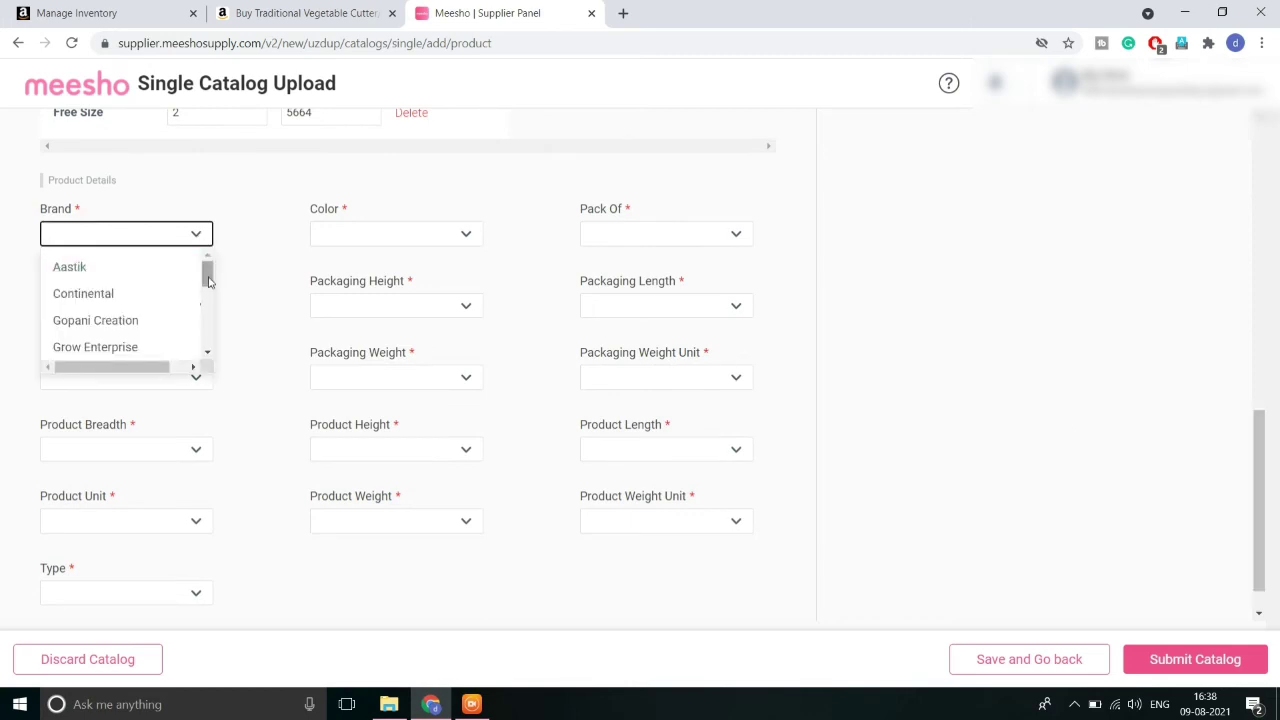
left_click_drag(206, 274, 190, 318)
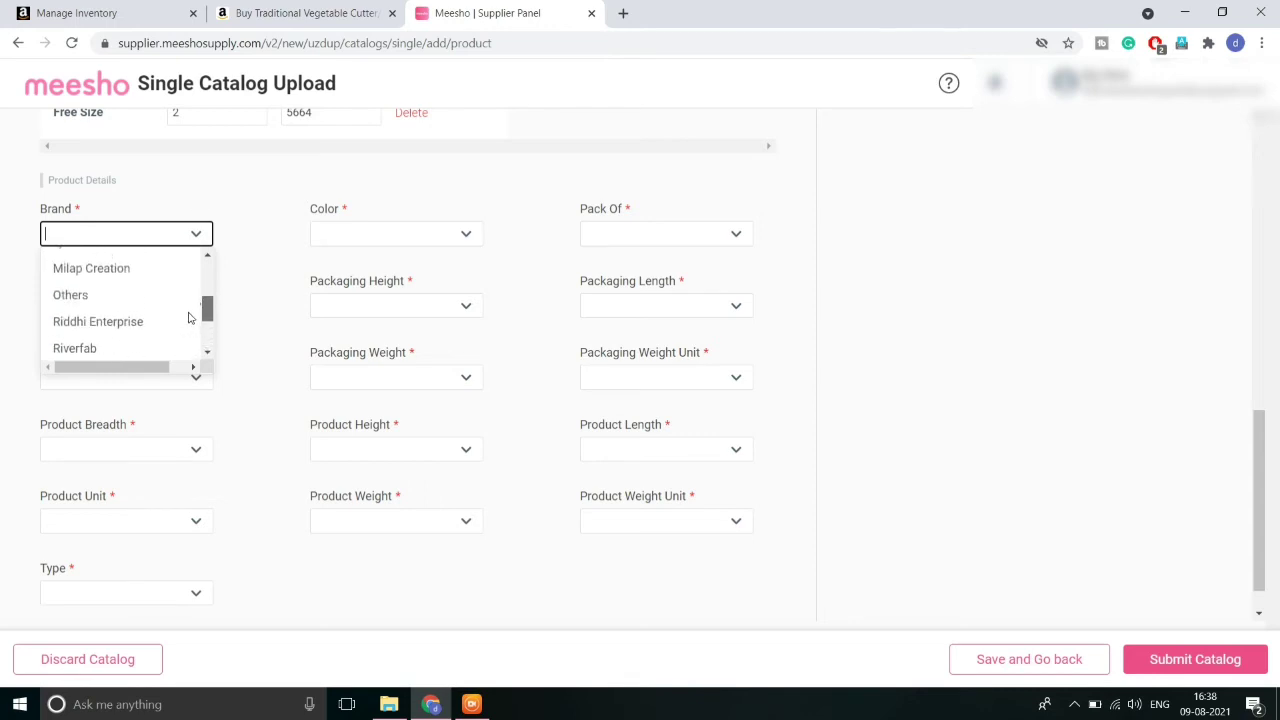
left_click(144, 295)
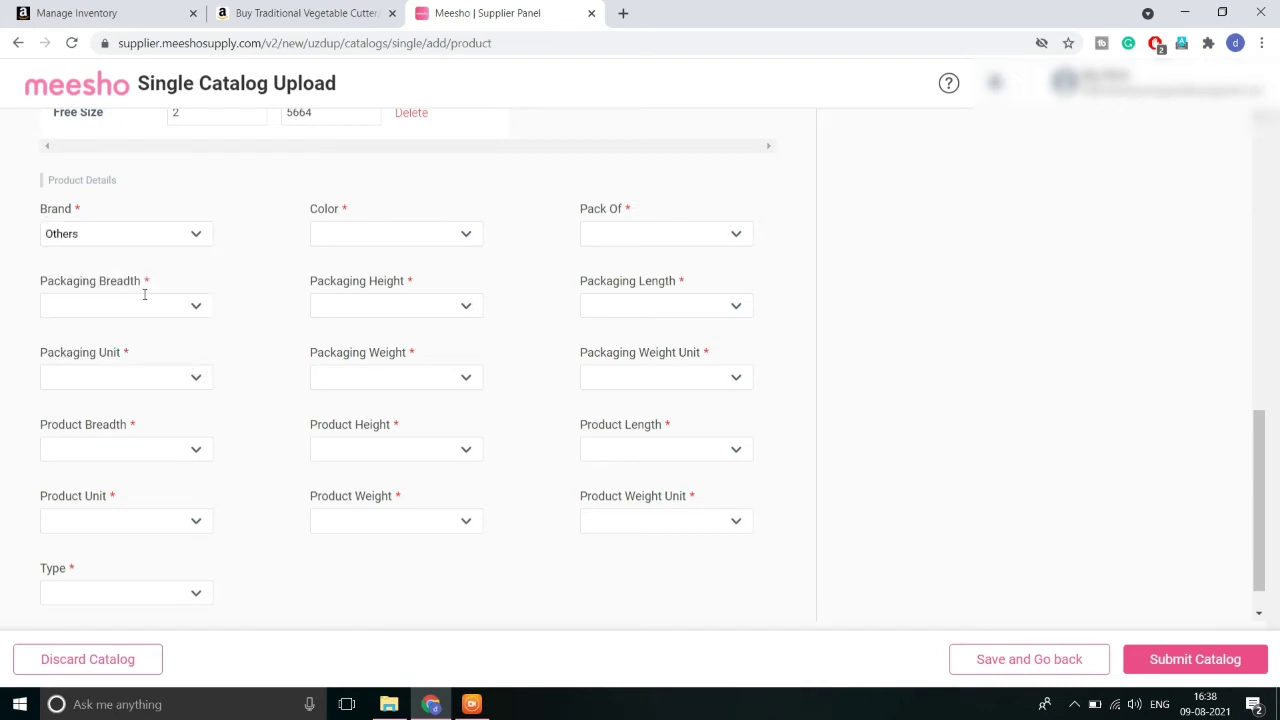
left_click(343, 233)
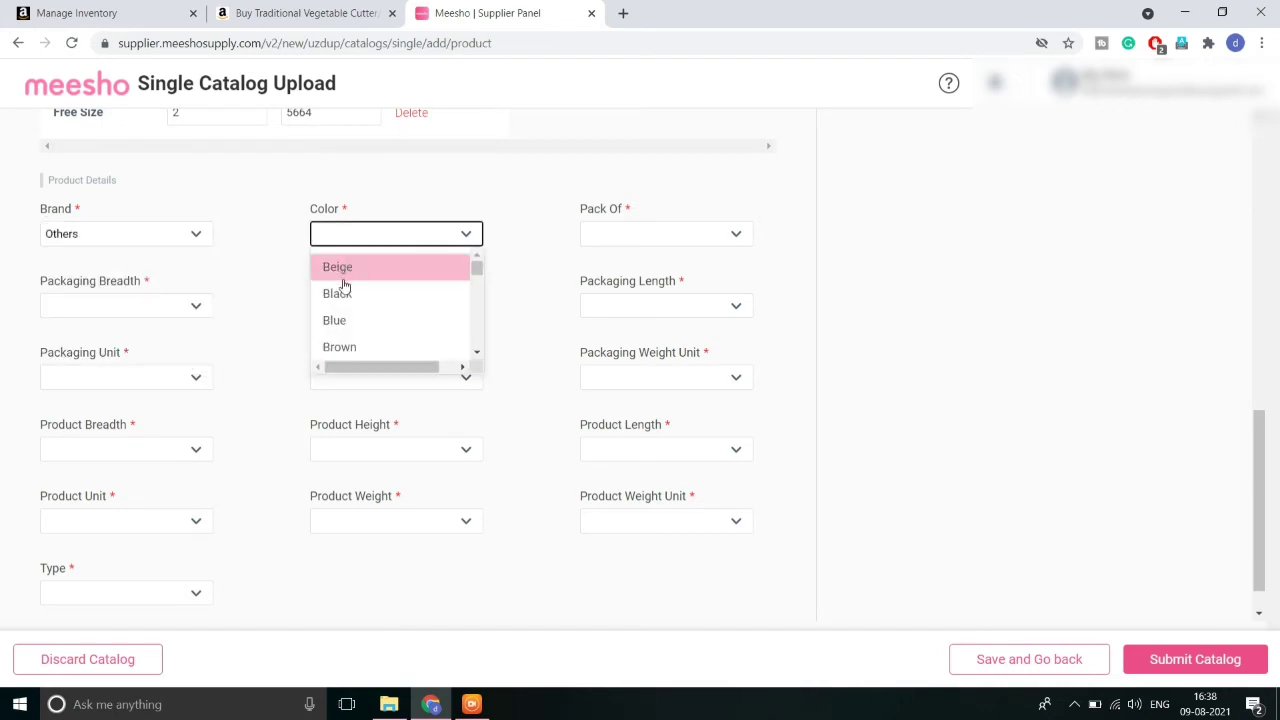
left_click(343, 293)
left_click(634, 228)
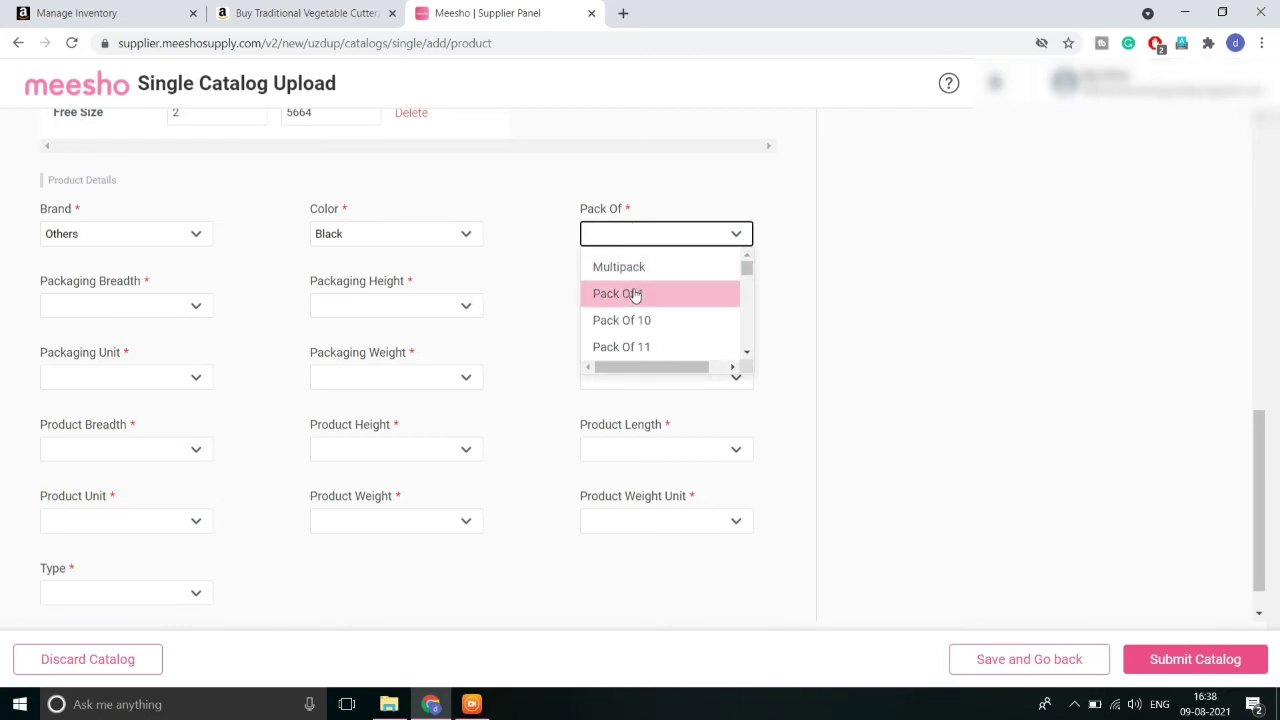
left_click(634, 294)
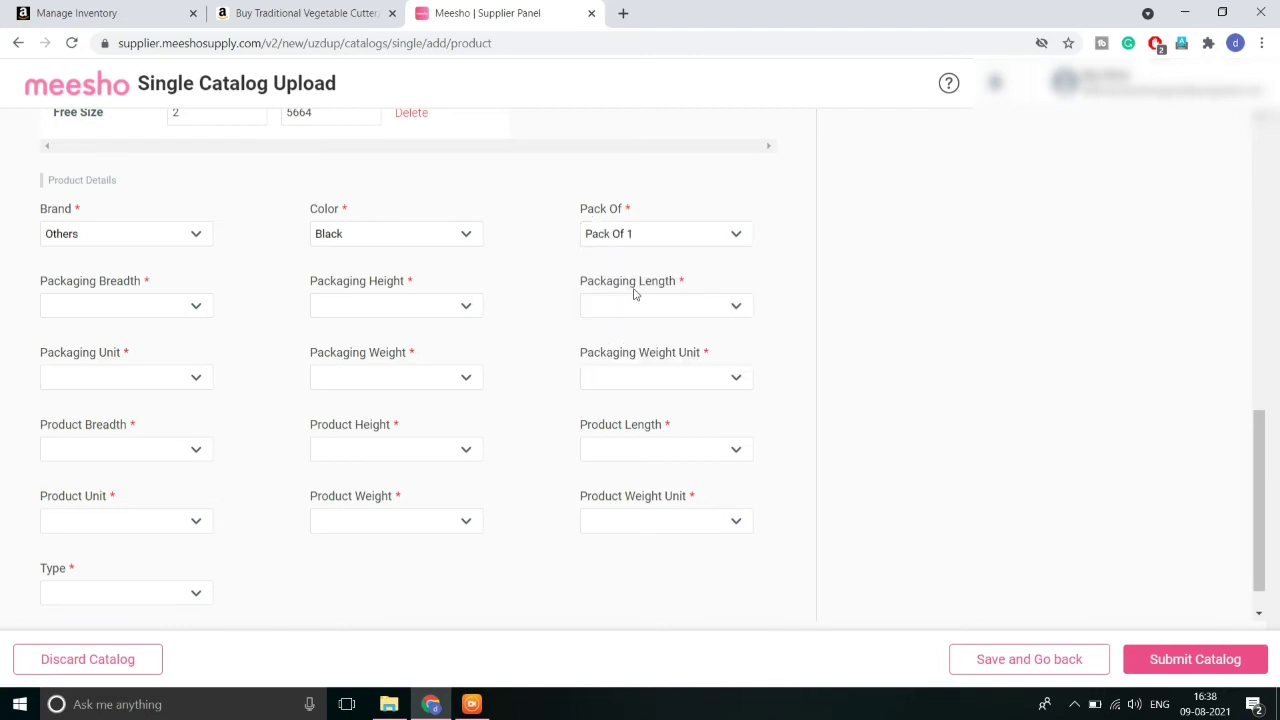
Set the packaging breadth to 1.5, height to 1 and length to 0.5, with Cm as the packaging unit.
left_click(205, 305)
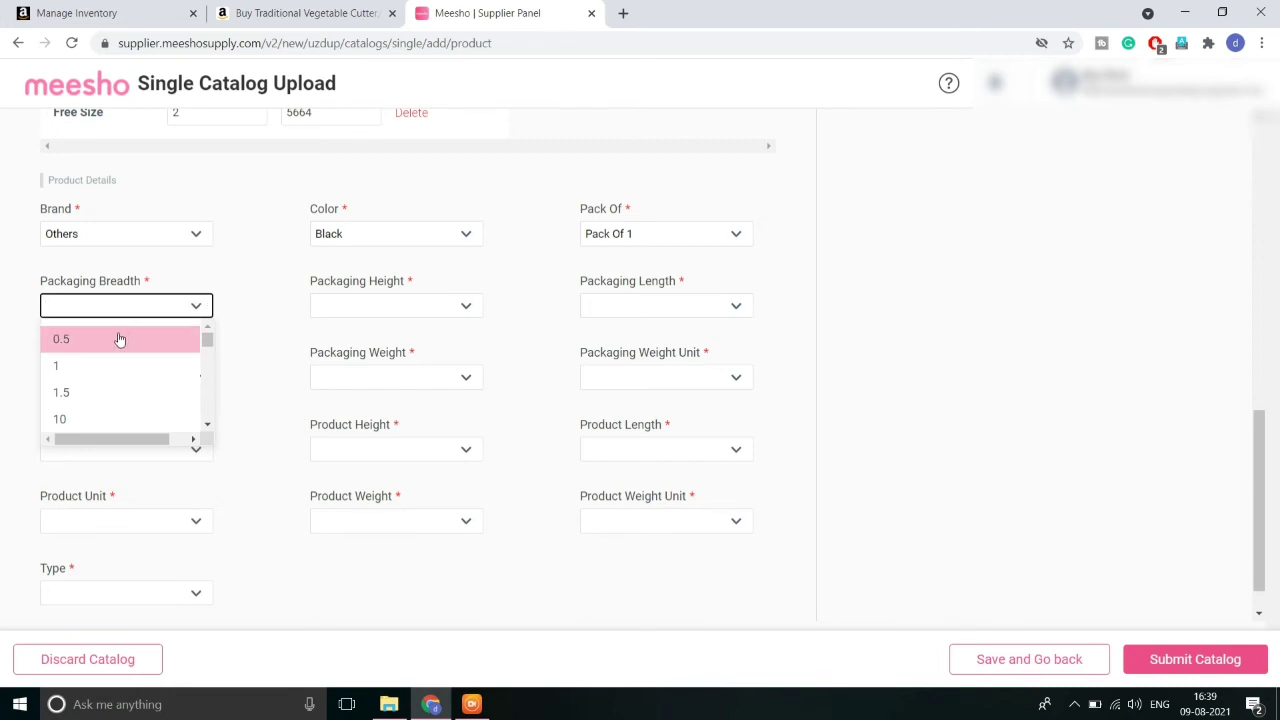
left_click(111, 391)
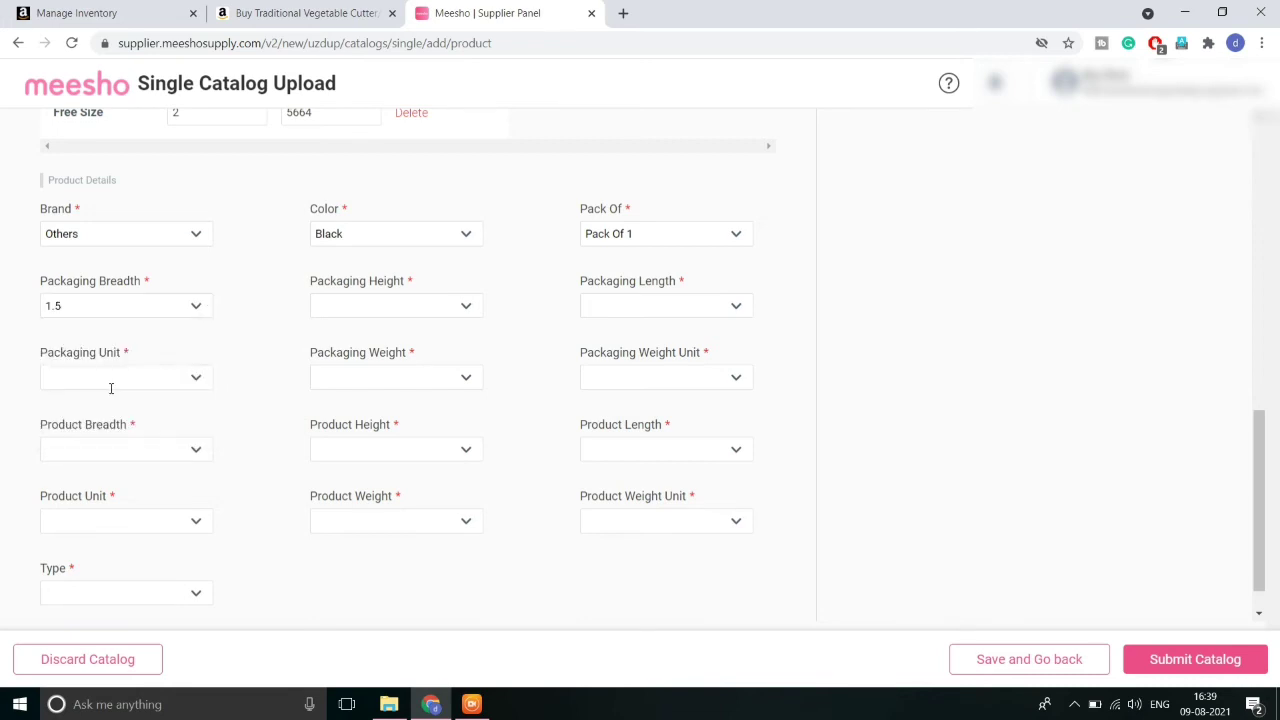
left_click(369, 307)
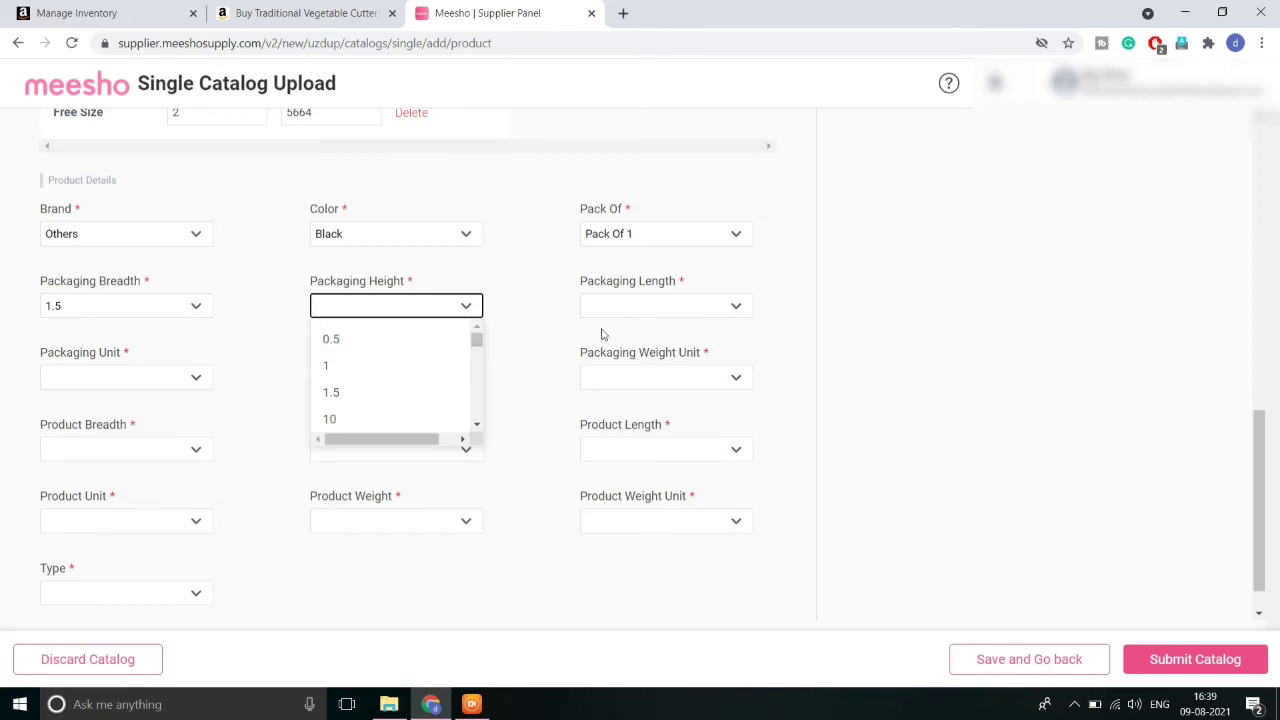
left_click(406, 365)
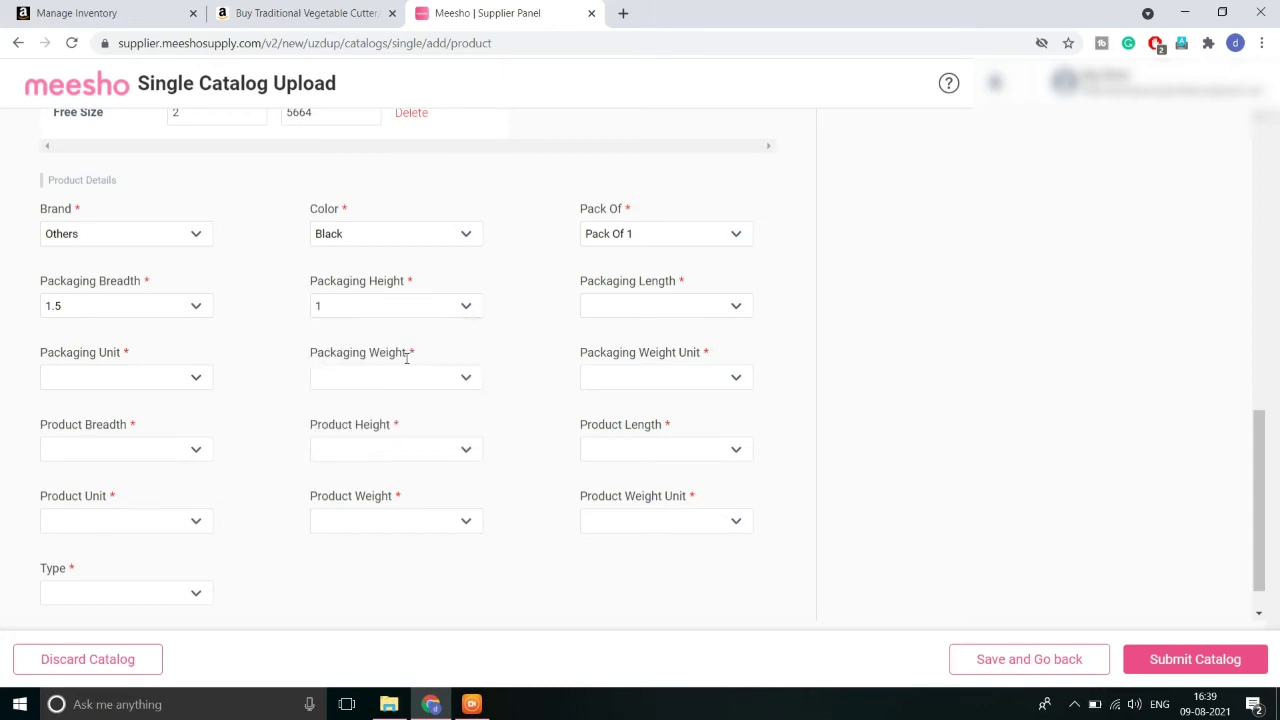
left_click(635, 307)
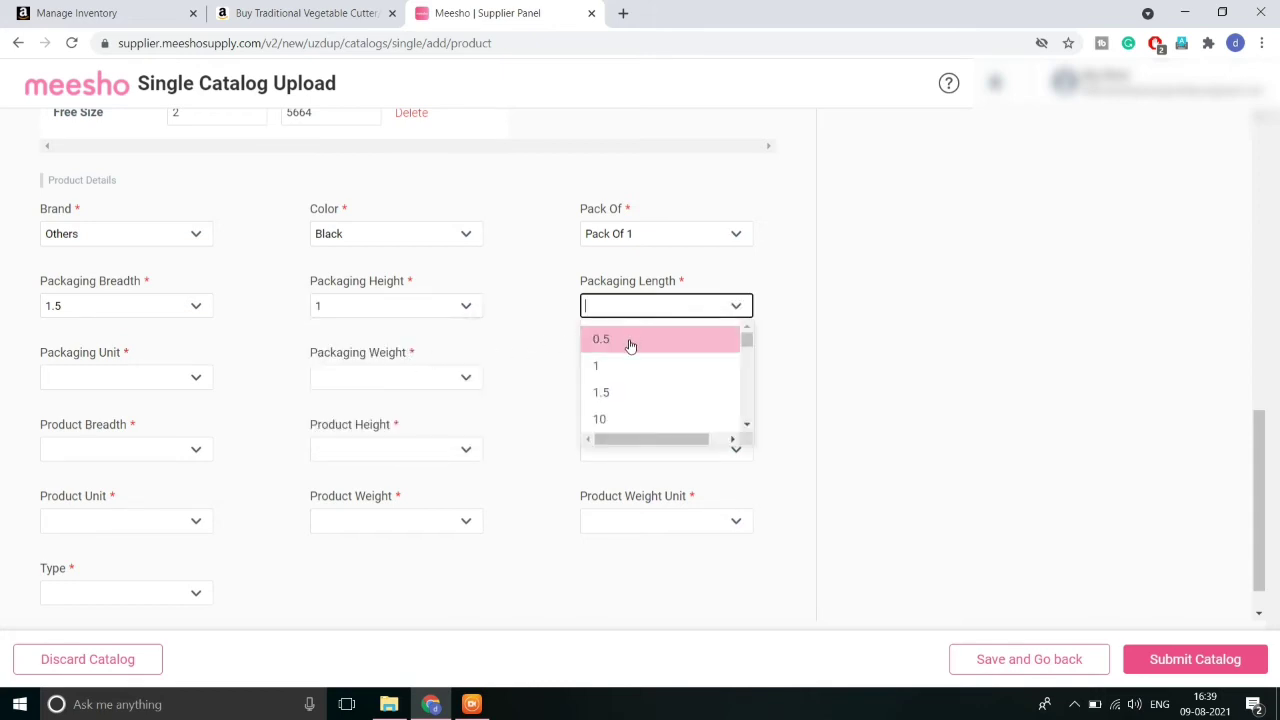
left_click(630, 341)
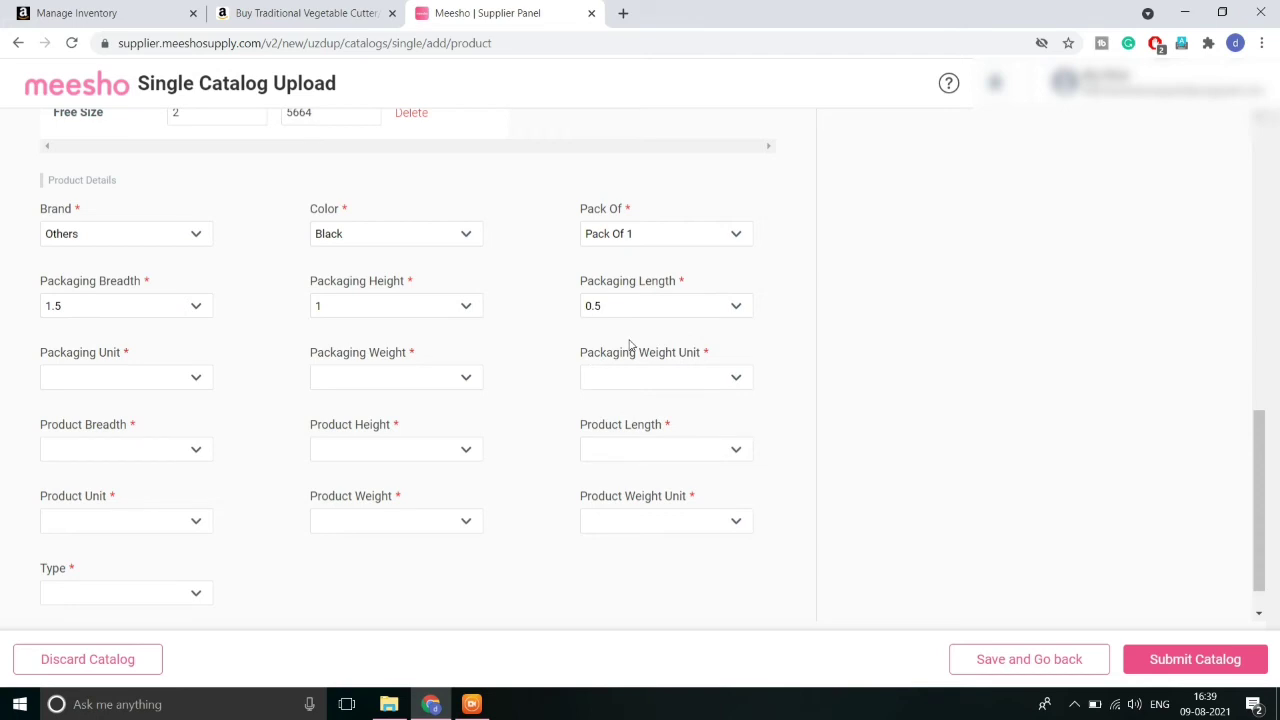
left_click(197, 380)
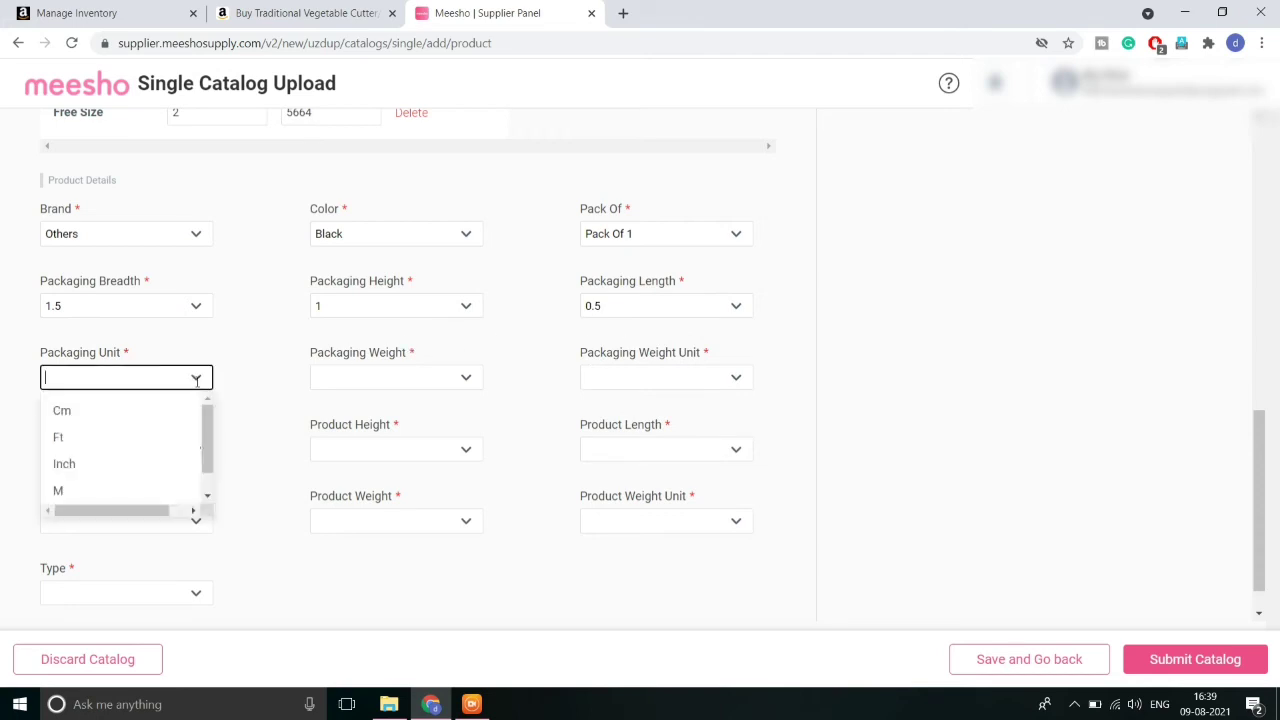
left_click(155, 409)
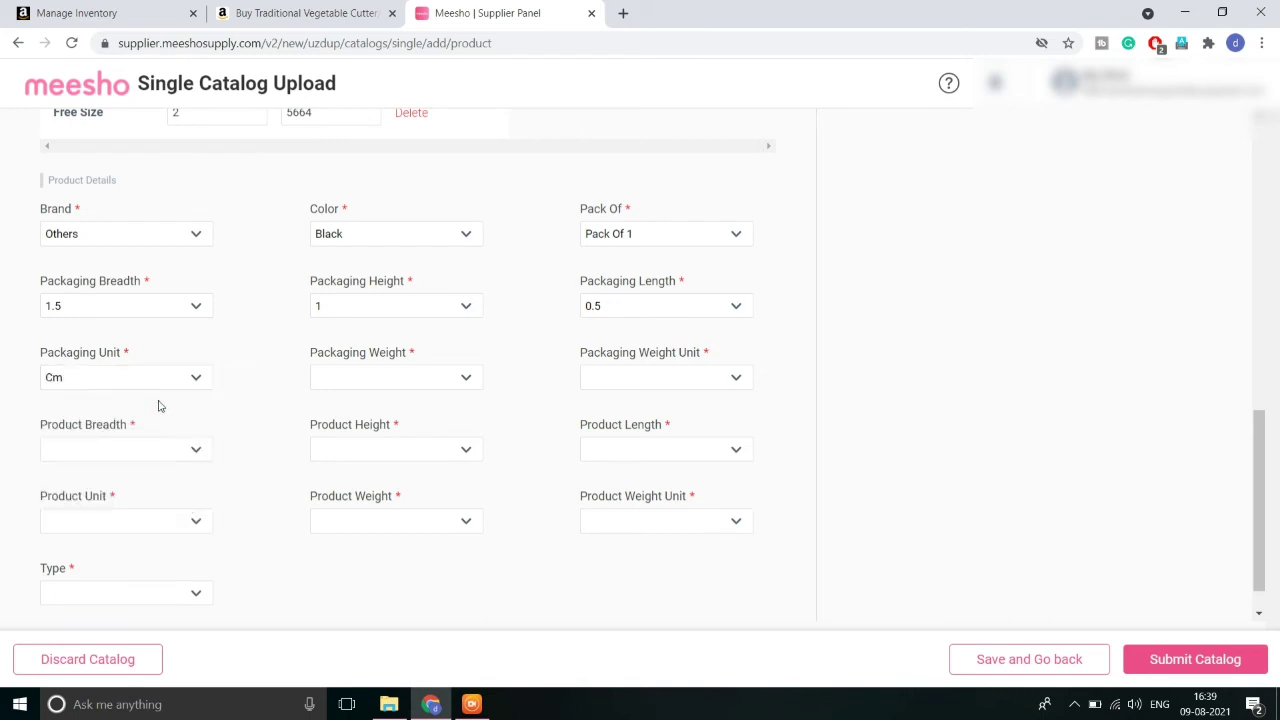
Set the packaging weight to 0.1 with G as its weight unit.
left_click(397, 374)
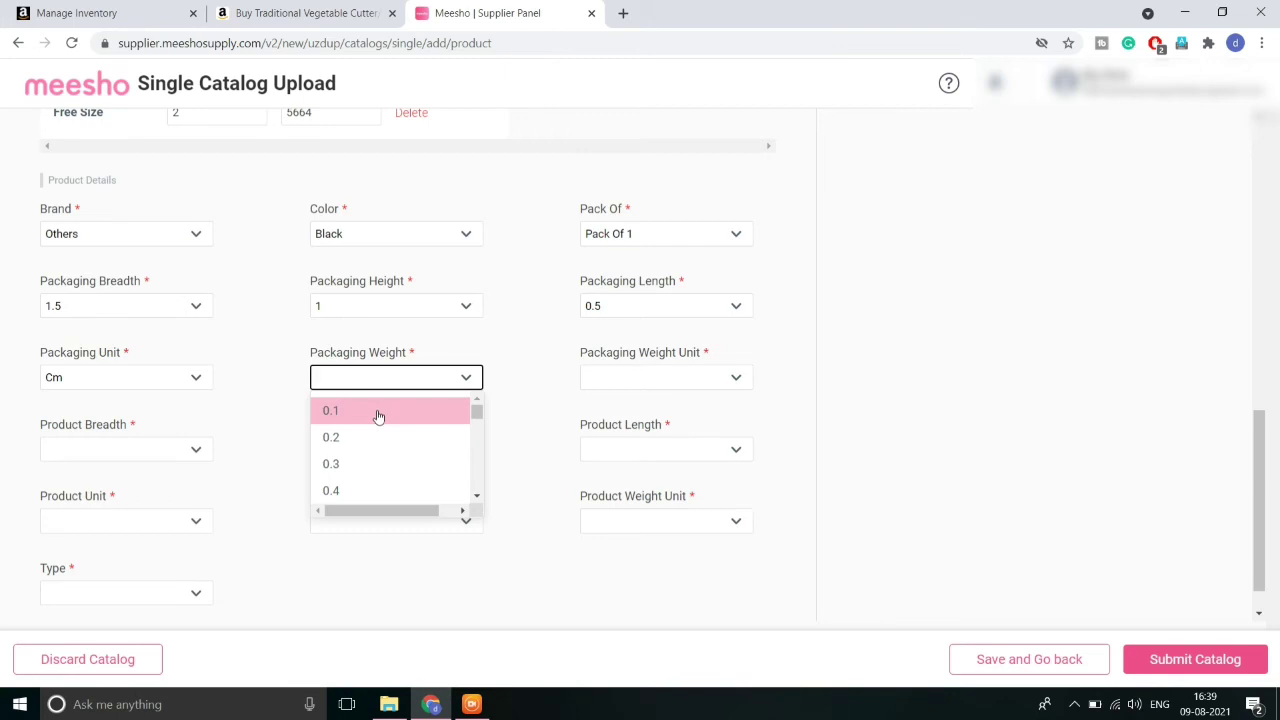
left_click(378, 416)
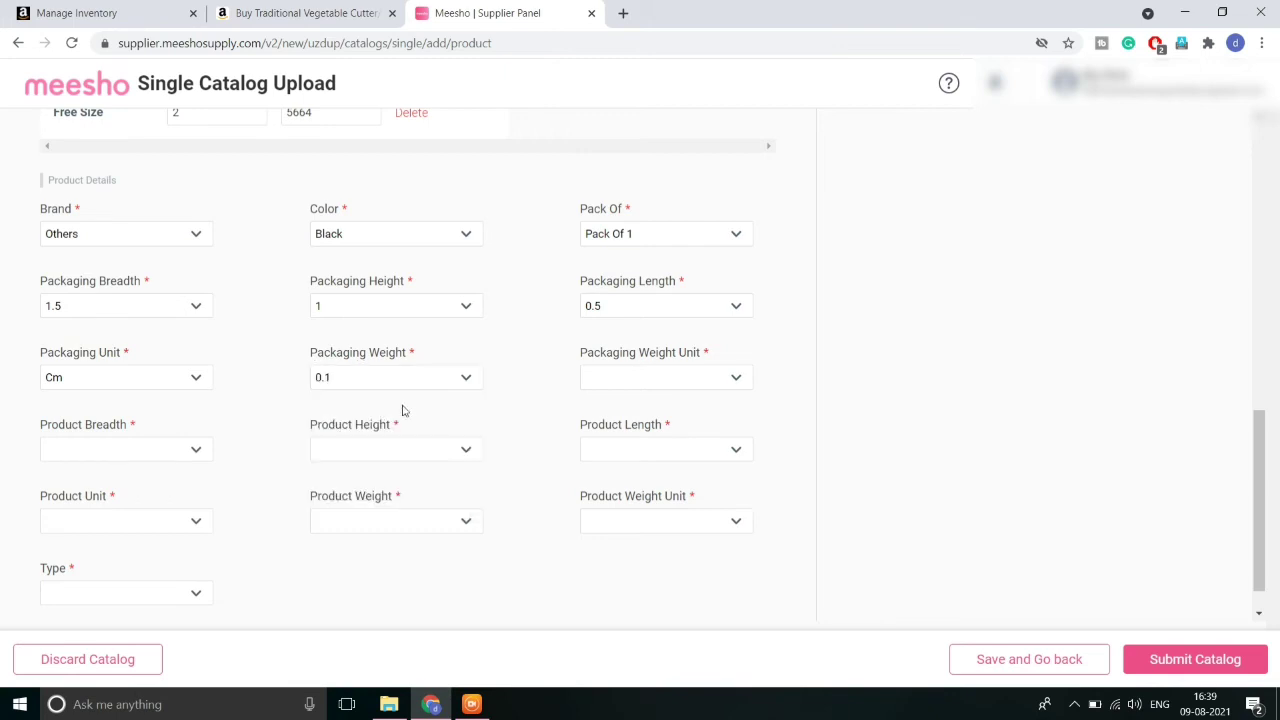
left_click(626, 376)
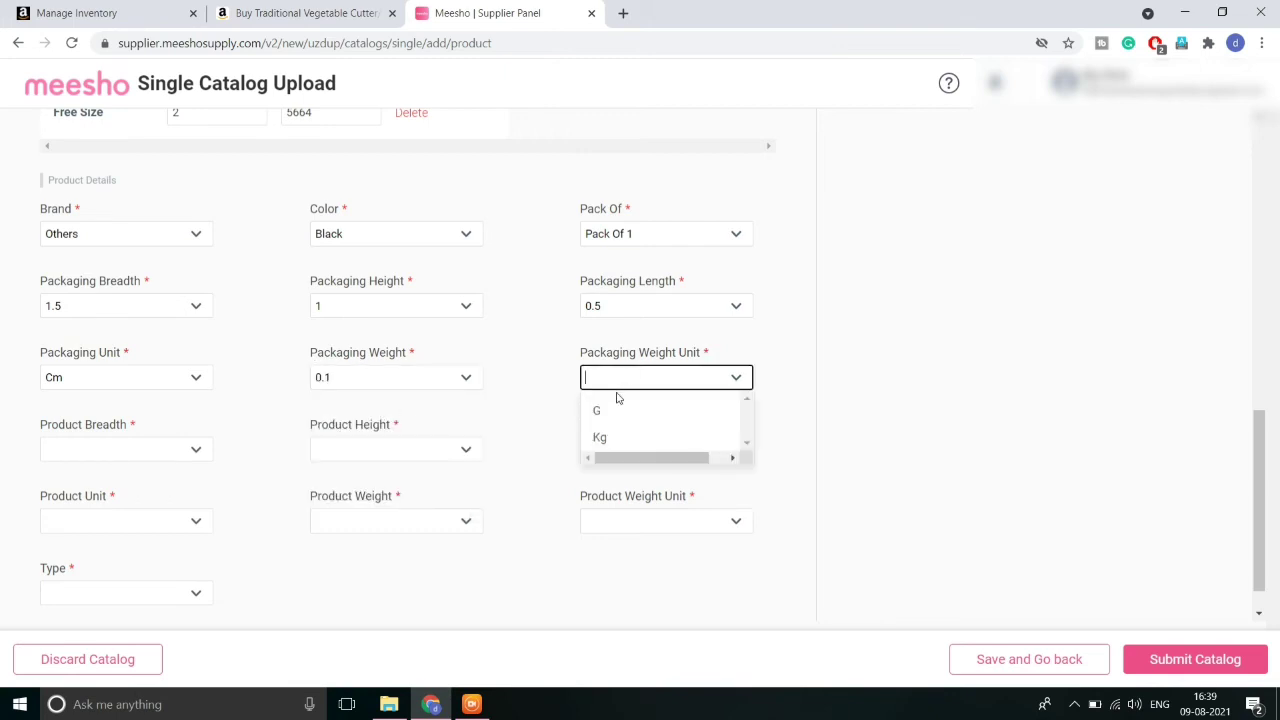
left_click(616, 418)
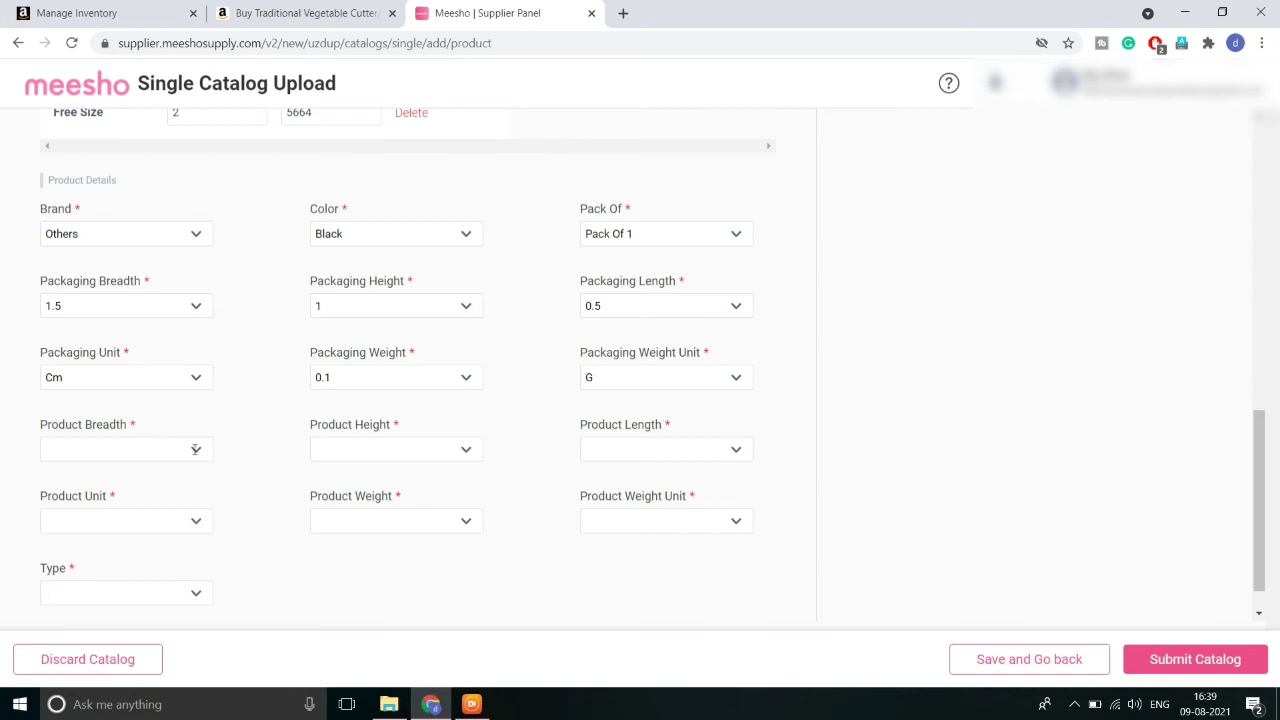
Set the product breadth, height and length each to 0.5, with Cm as the product unit.
left_click(196, 452)
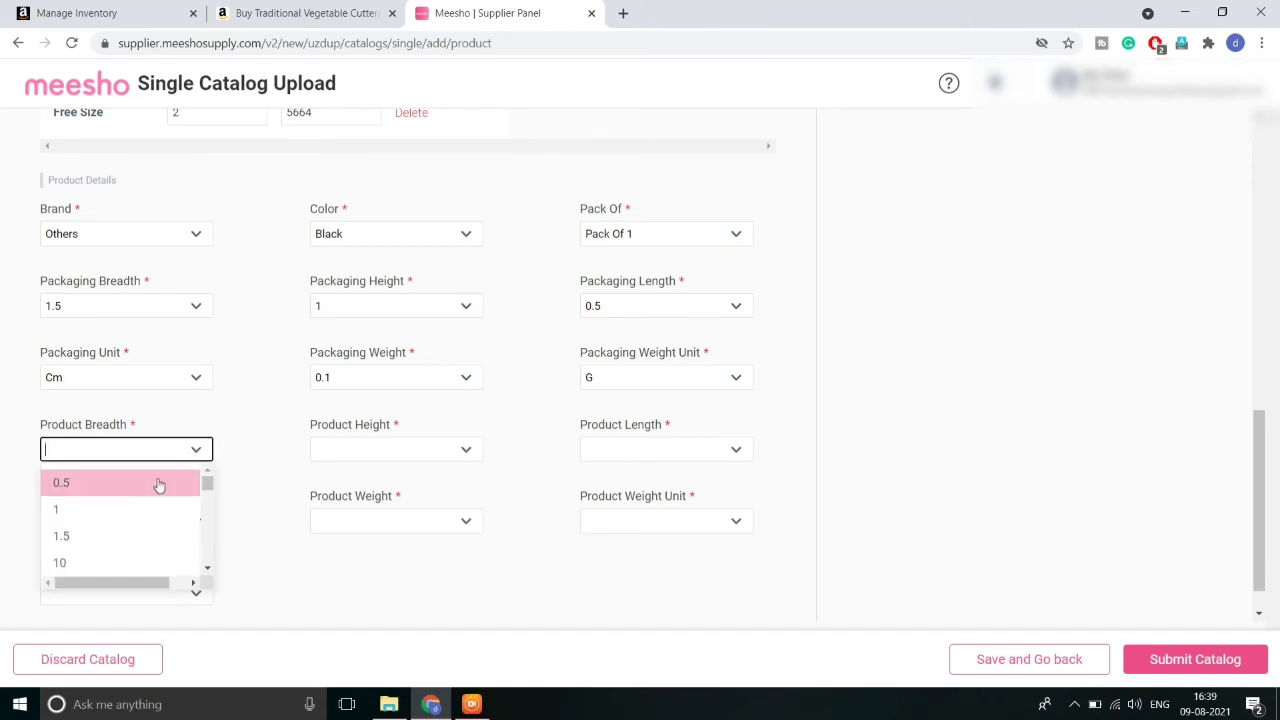
left_click(157, 484)
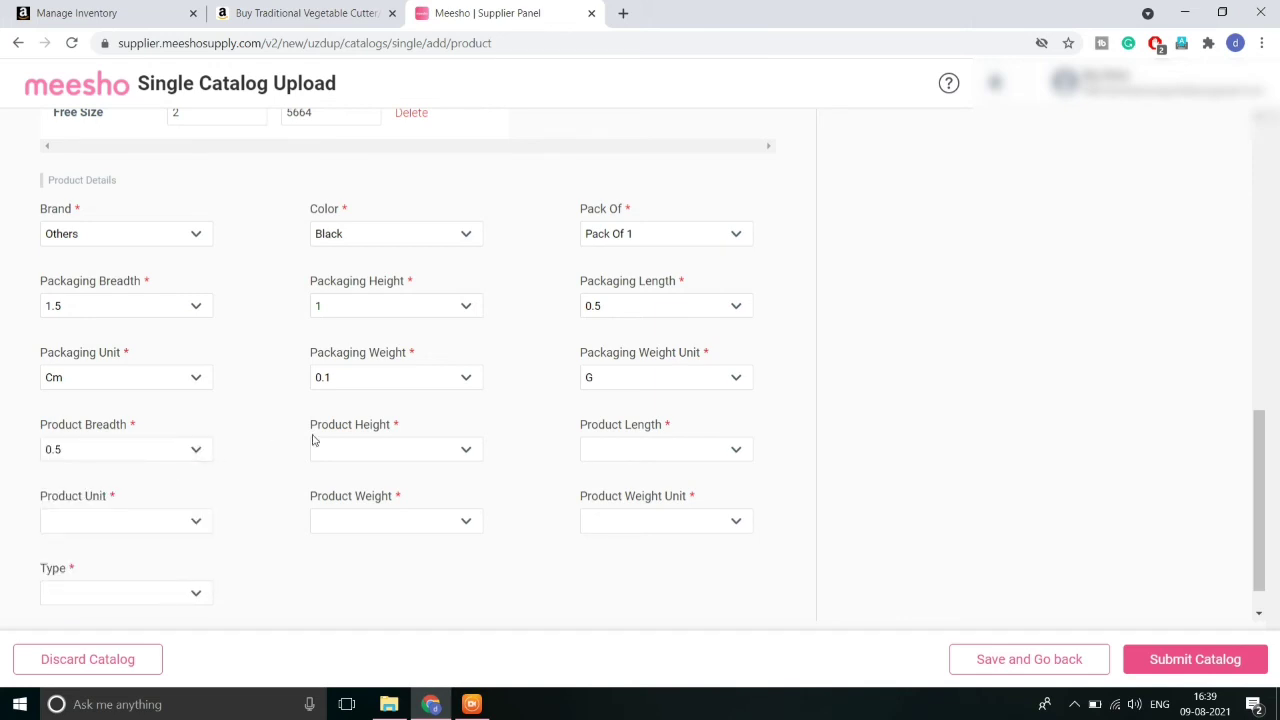
left_click(394, 446)
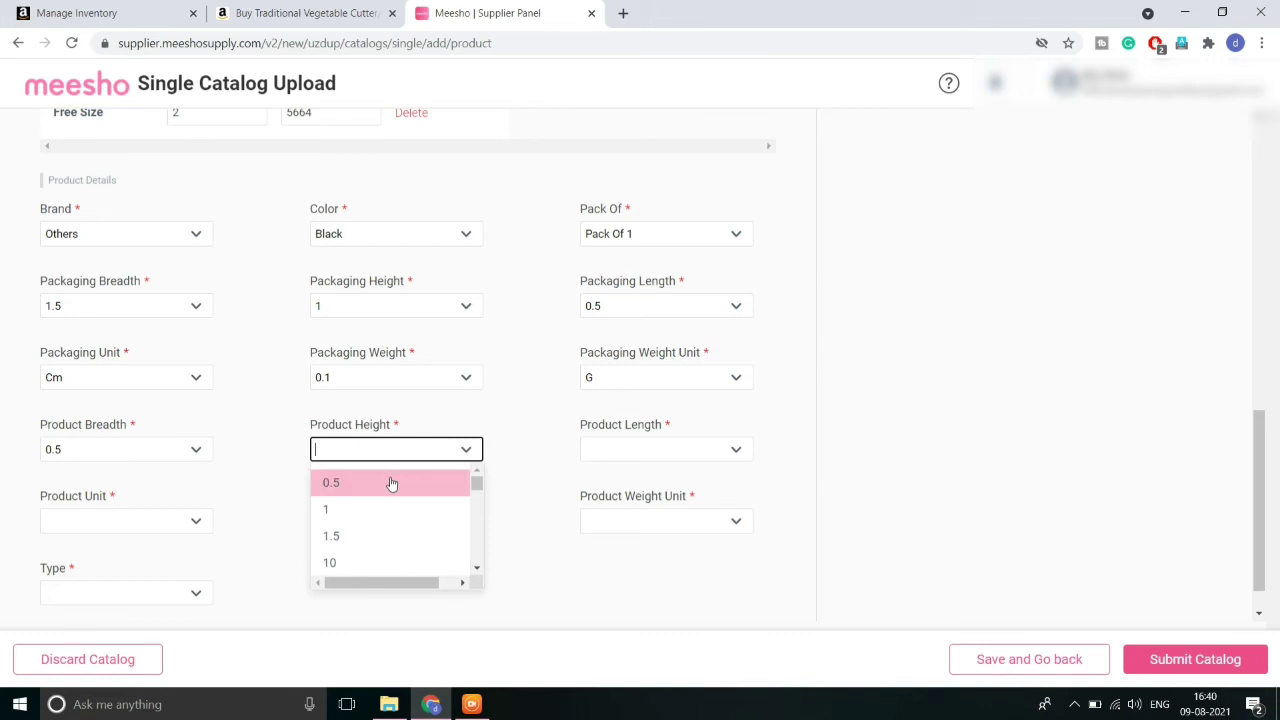
left_click(391, 483)
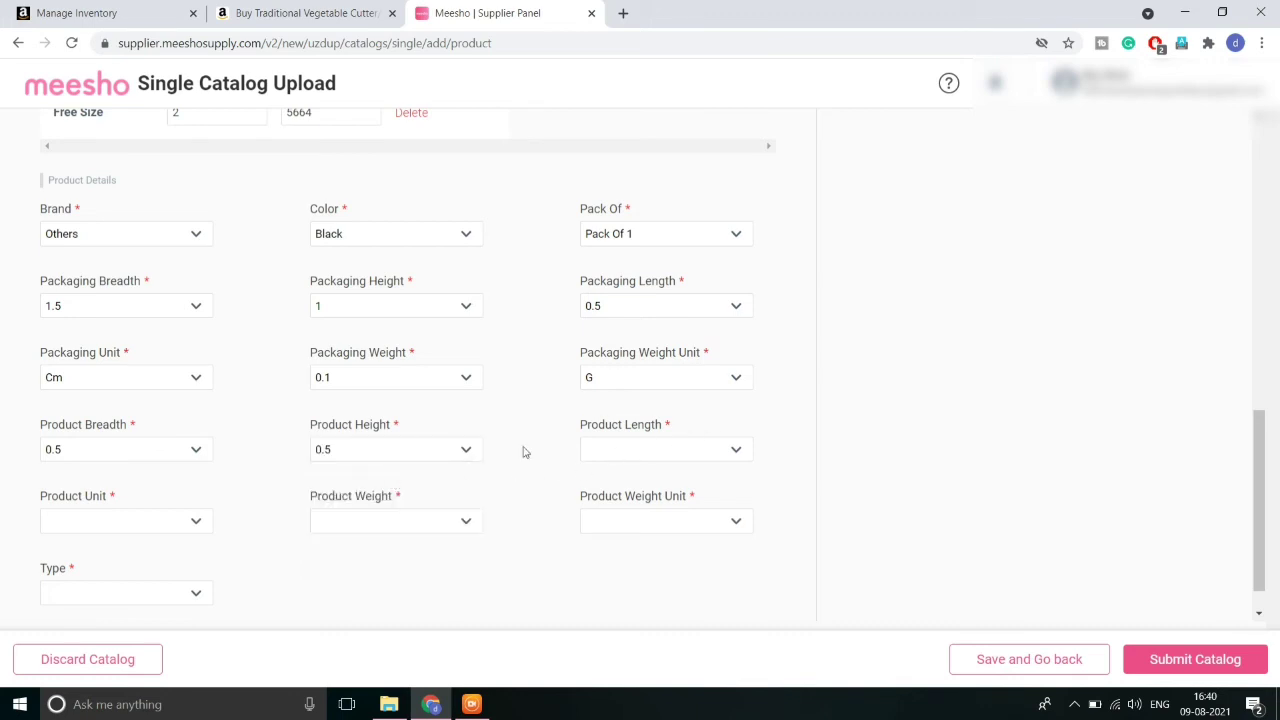
left_click(664, 453)
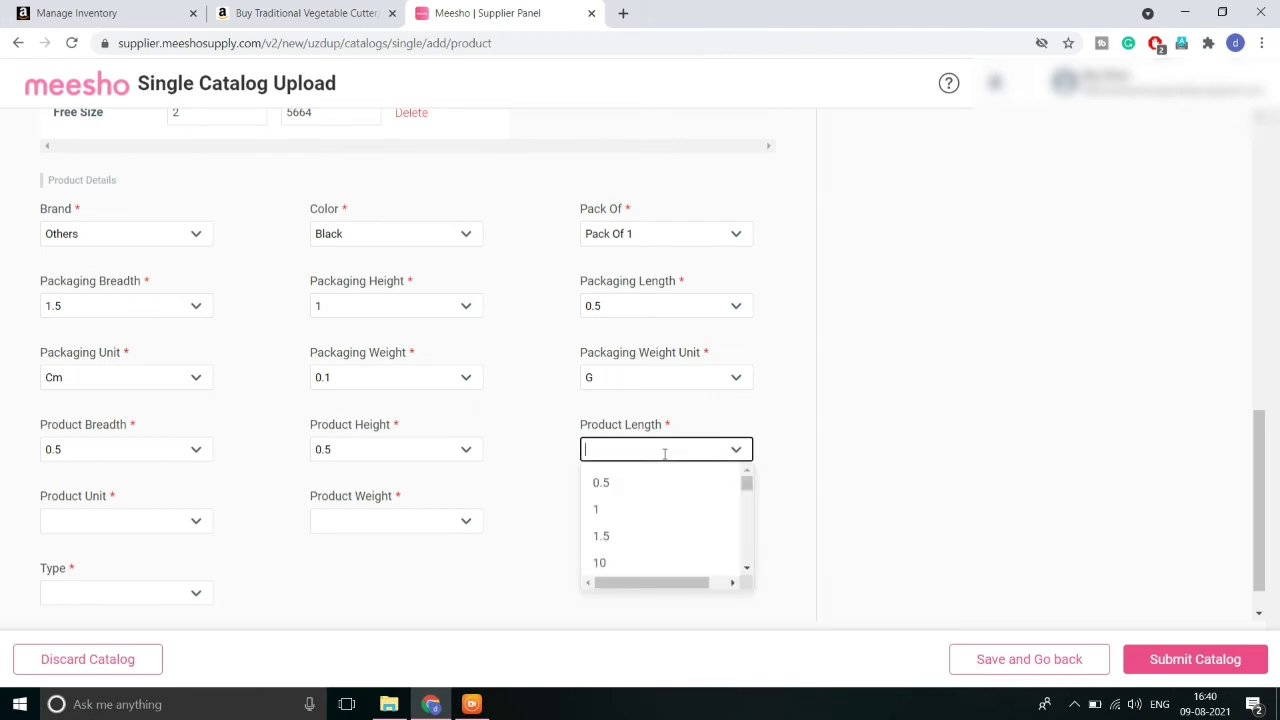
left_click(658, 486)
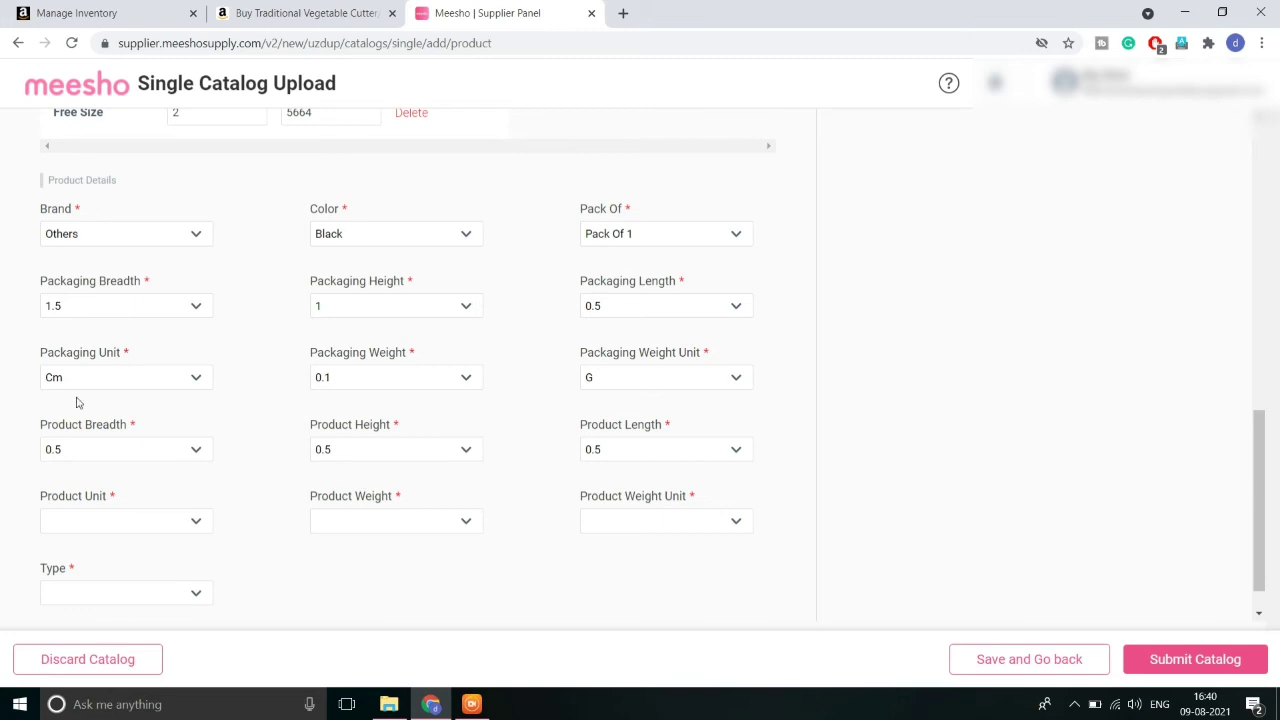
left_click(193, 518)
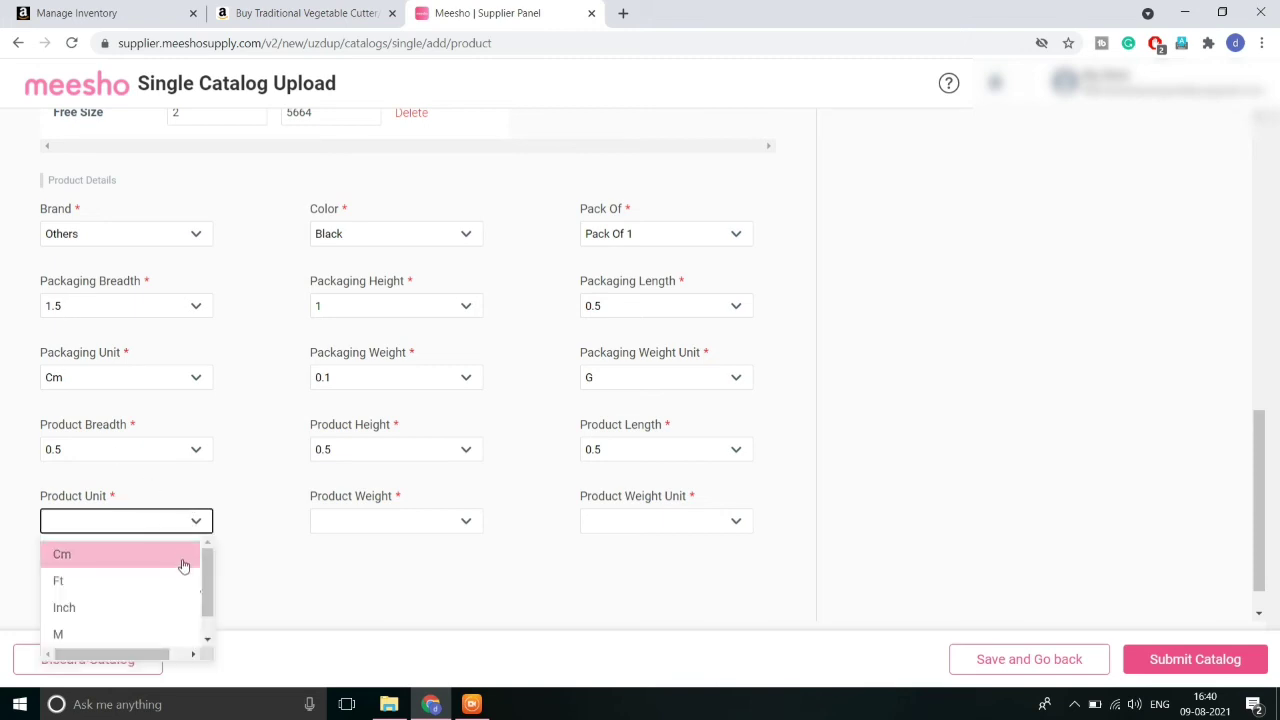
left_click(184, 565)
Set the product weight to 0.1 with G as its weight unit.
left_click(381, 514)
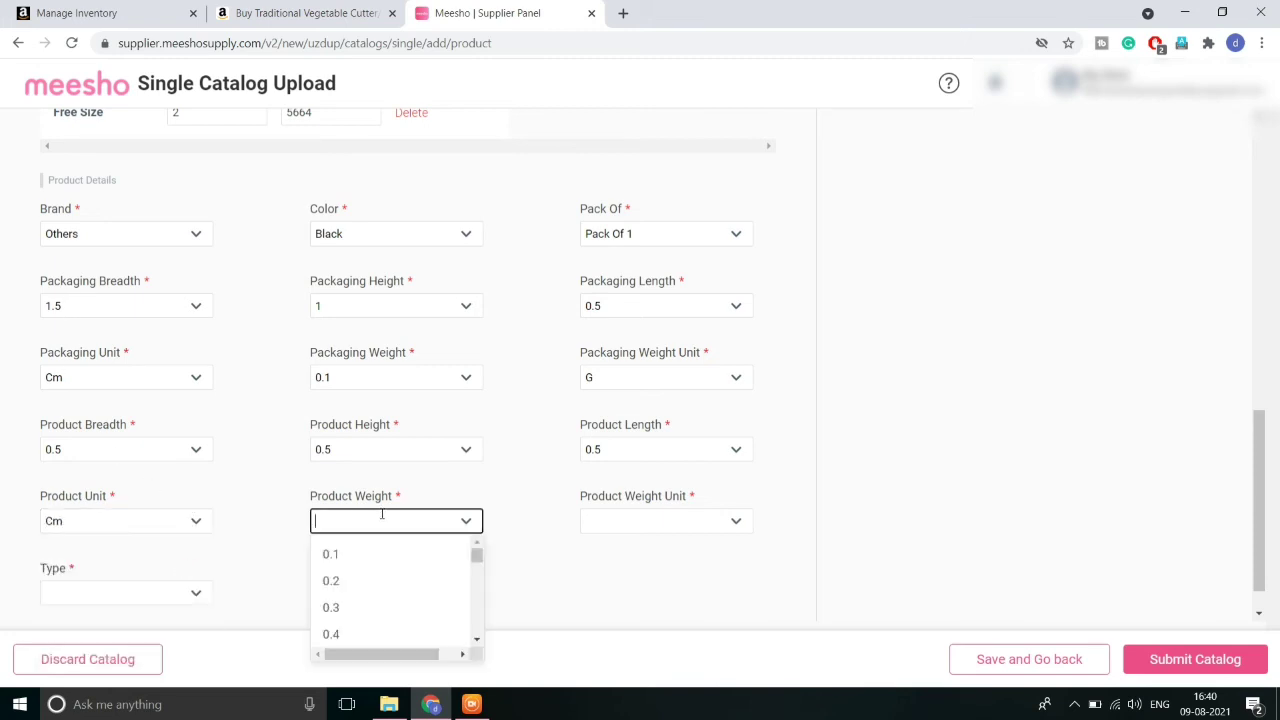
left_click(382, 556)
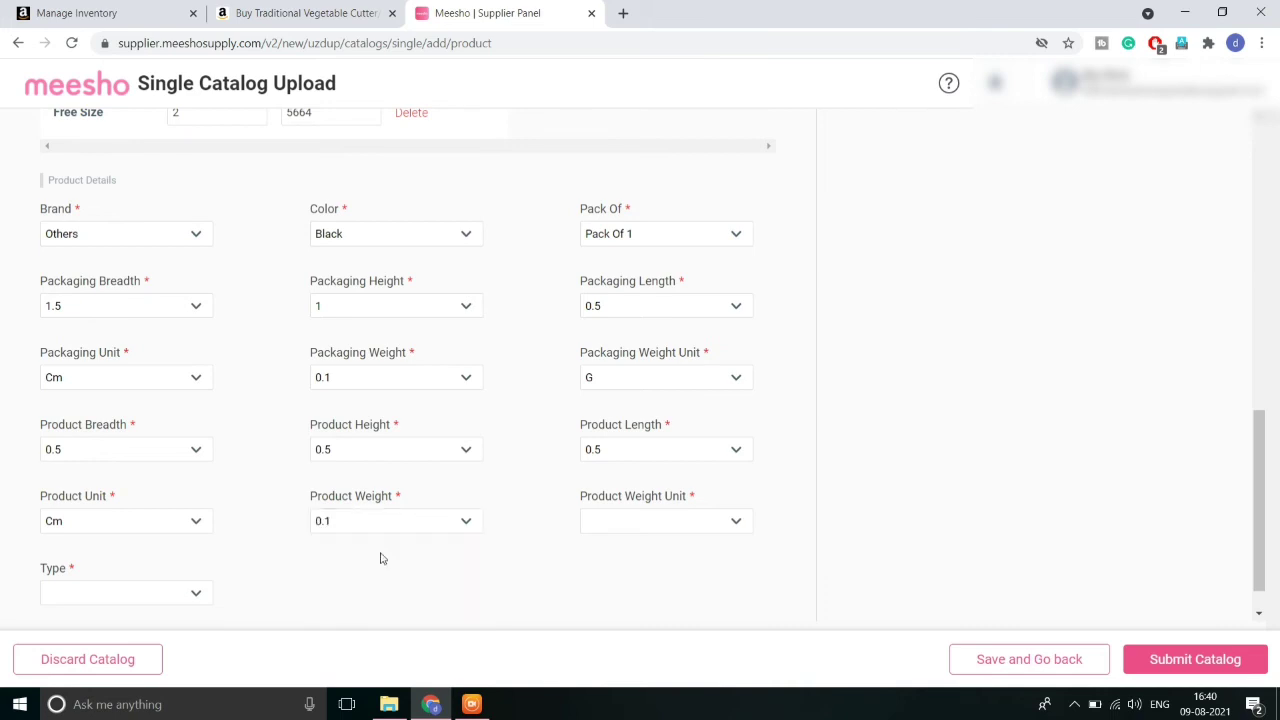
left_click(606, 520)
left_click(606, 556)
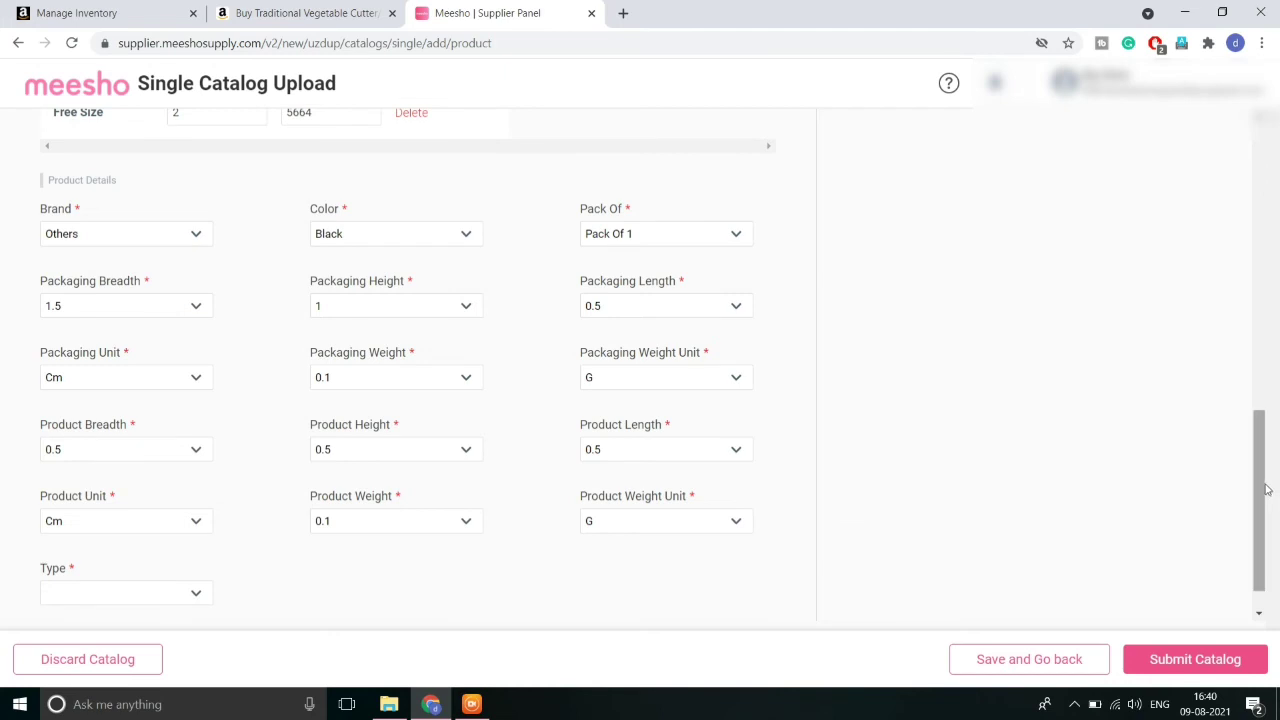
Set the product's Type to Electric Knife Sharpener.
scroll(1243, 531, "down", 1)
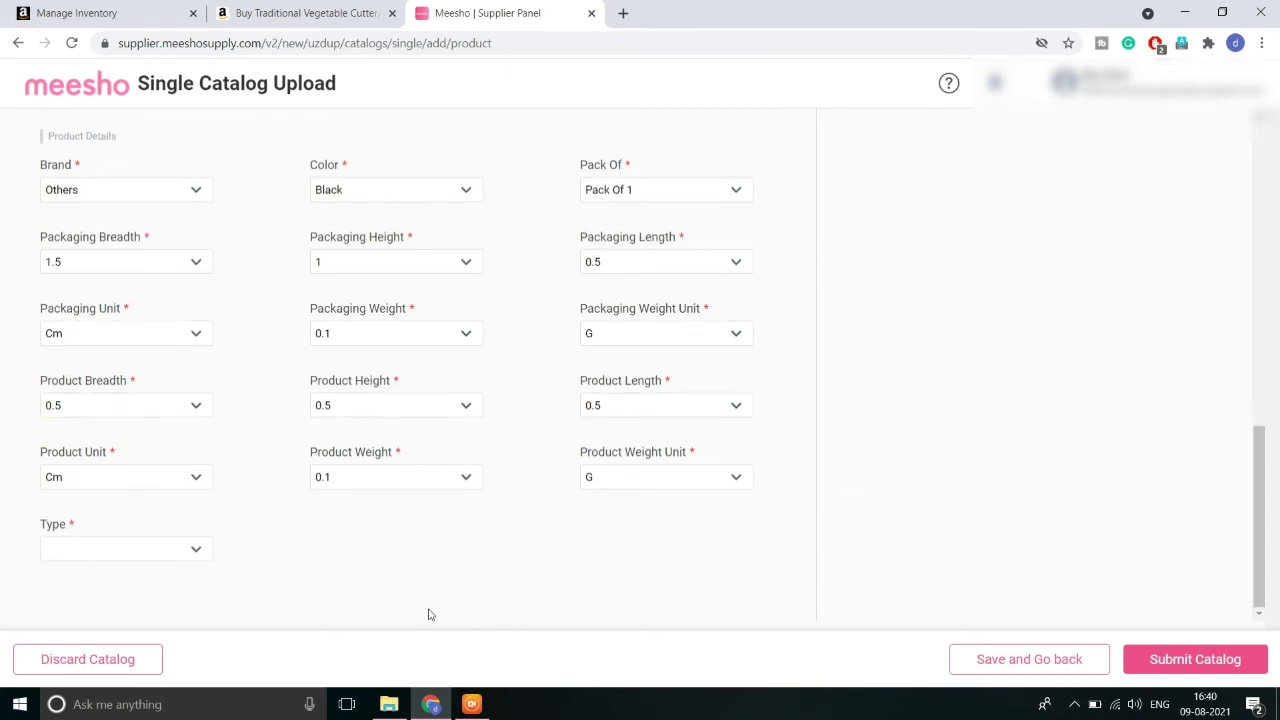
left_click(196, 546)
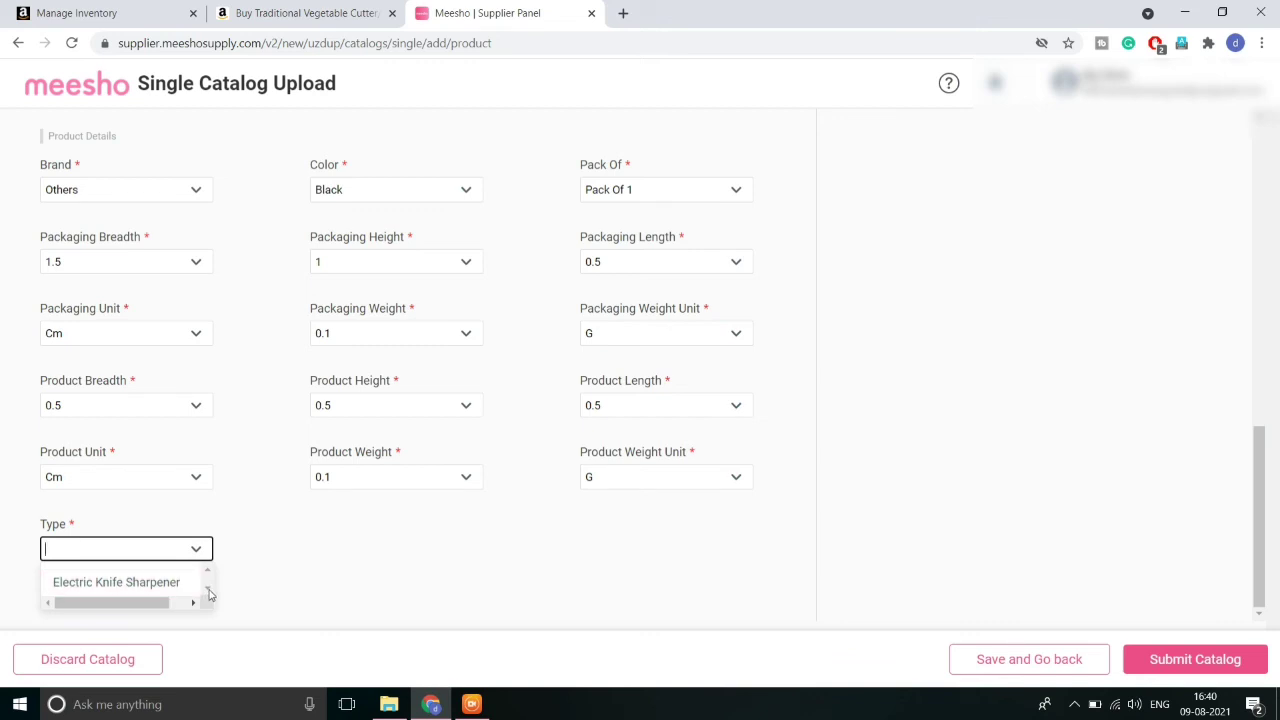
left_click(155, 584)
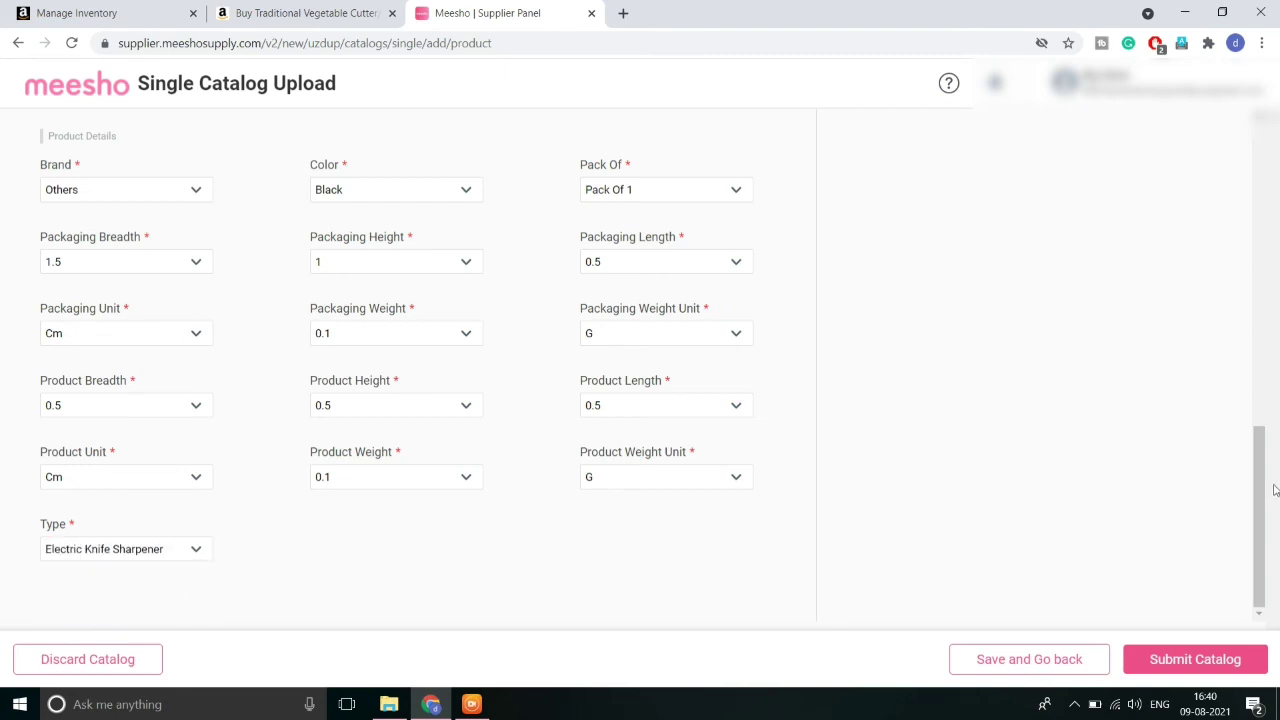
Check the options offered for the HSN Code in the price, size and inventory section.
left_click_drag(1265, 490, 1270, 304)
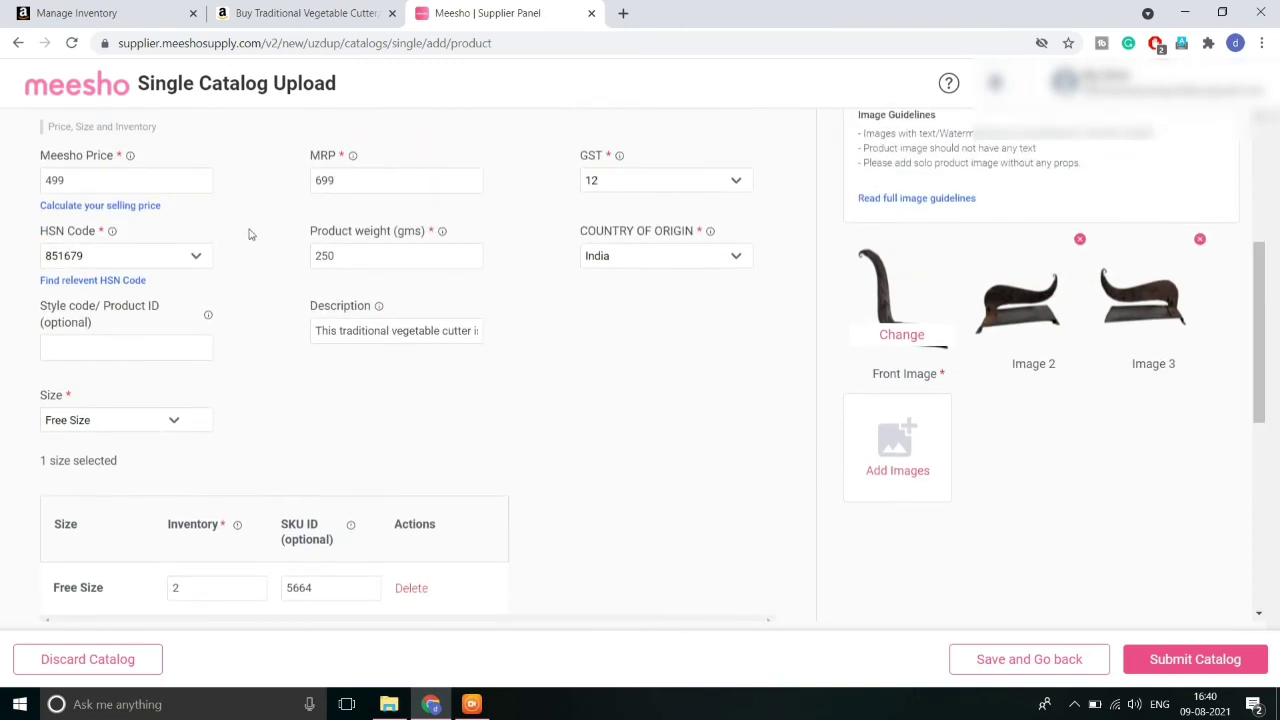
left_click(199, 255)
left_click(197, 255)
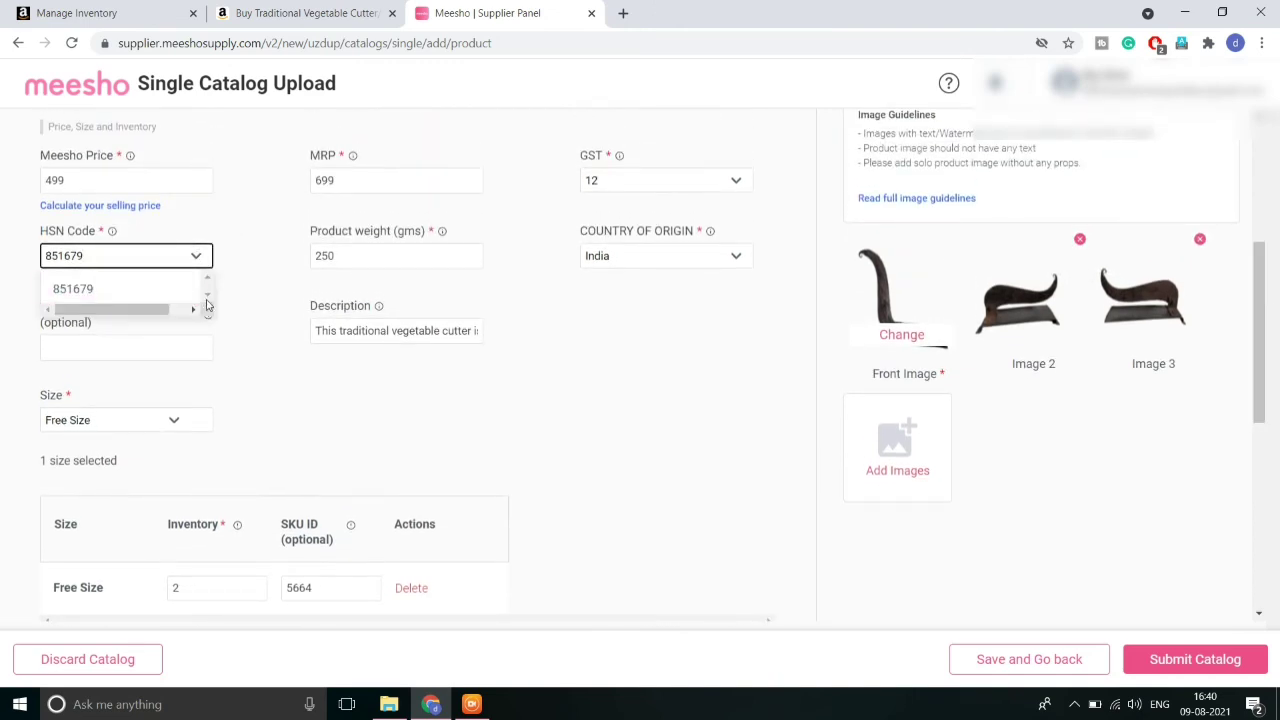
left_click(588, 402)
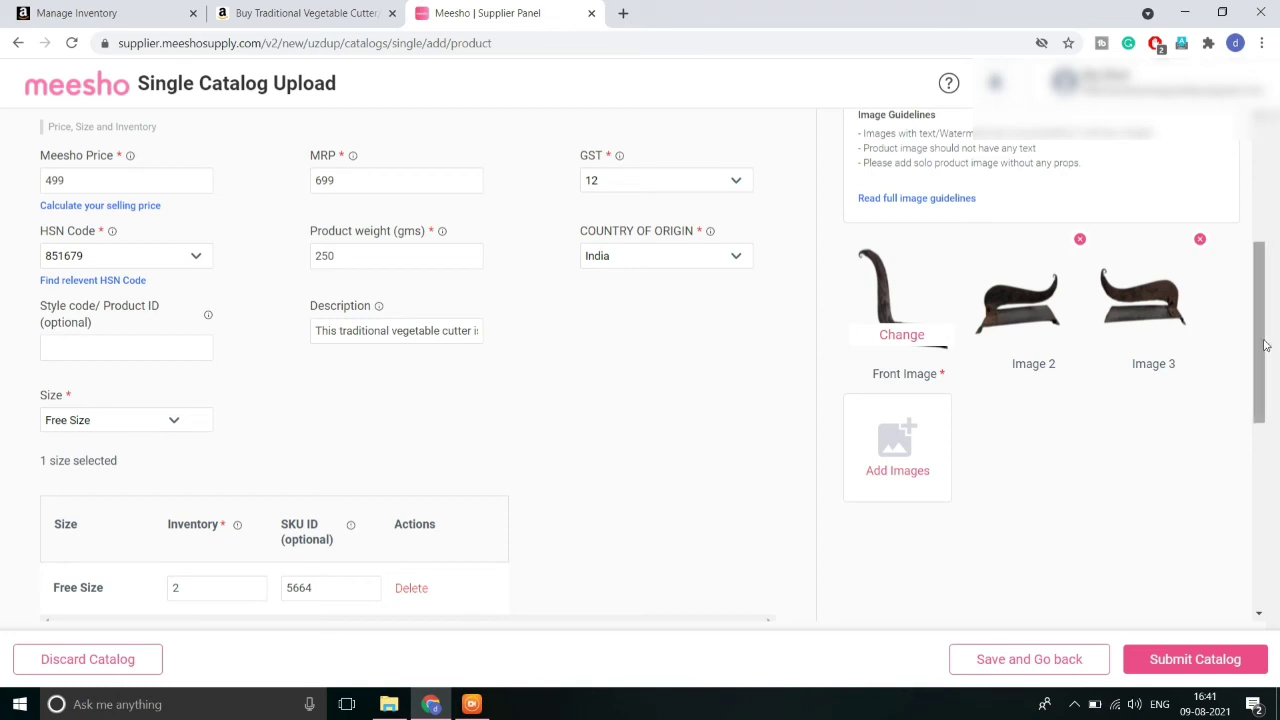
Submit the completed catalog for quality check and confirm the submission.
left_click_drag(1265, 345, 1221, 546)
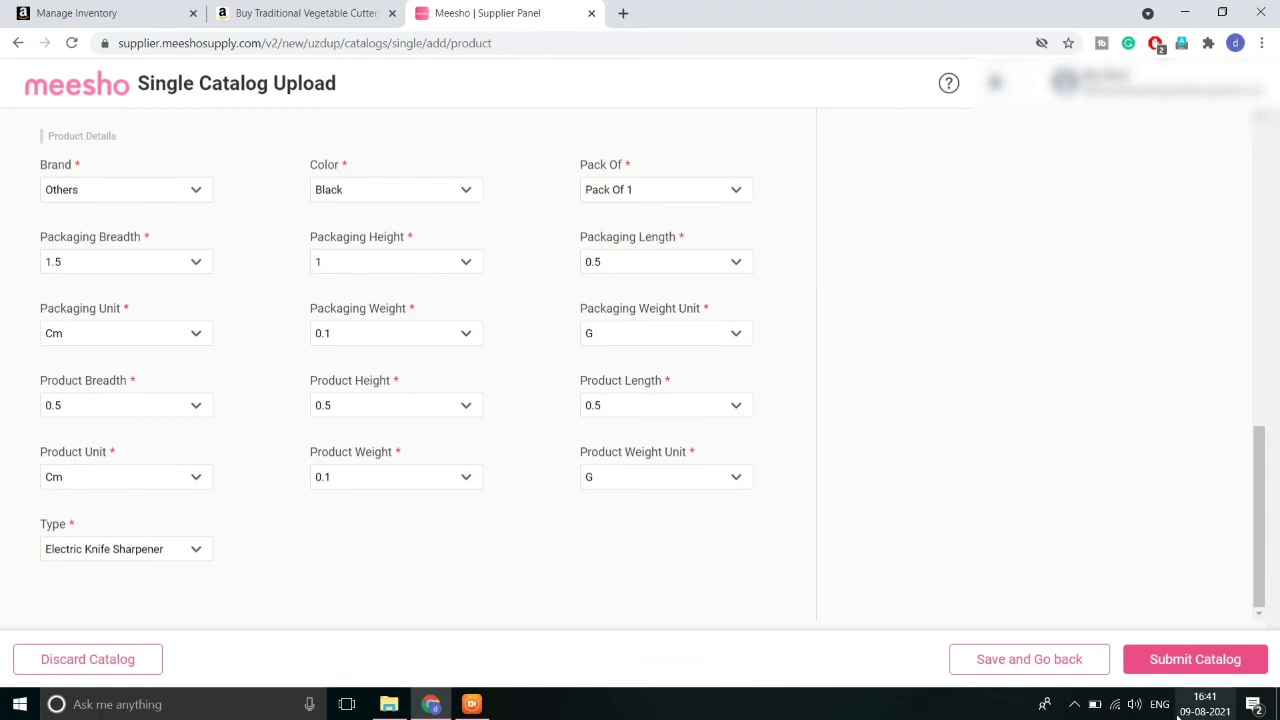
left_click(1182, 664)
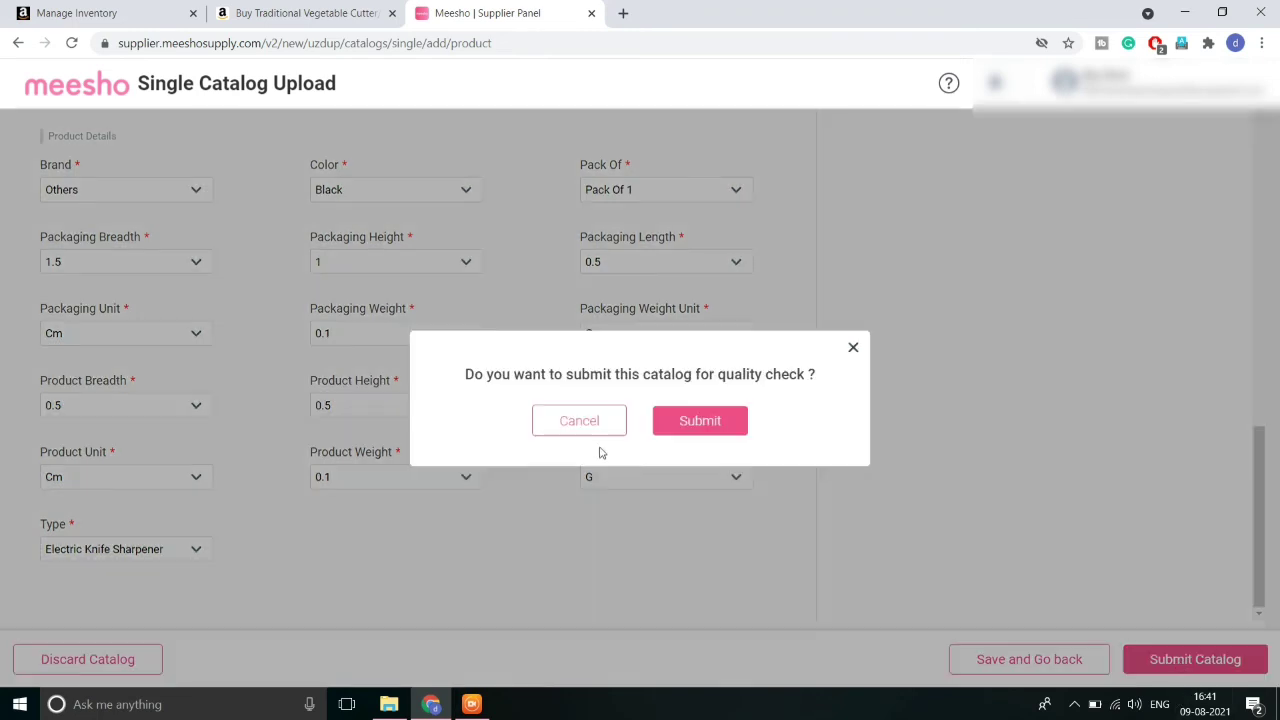
left_click(726, 423)
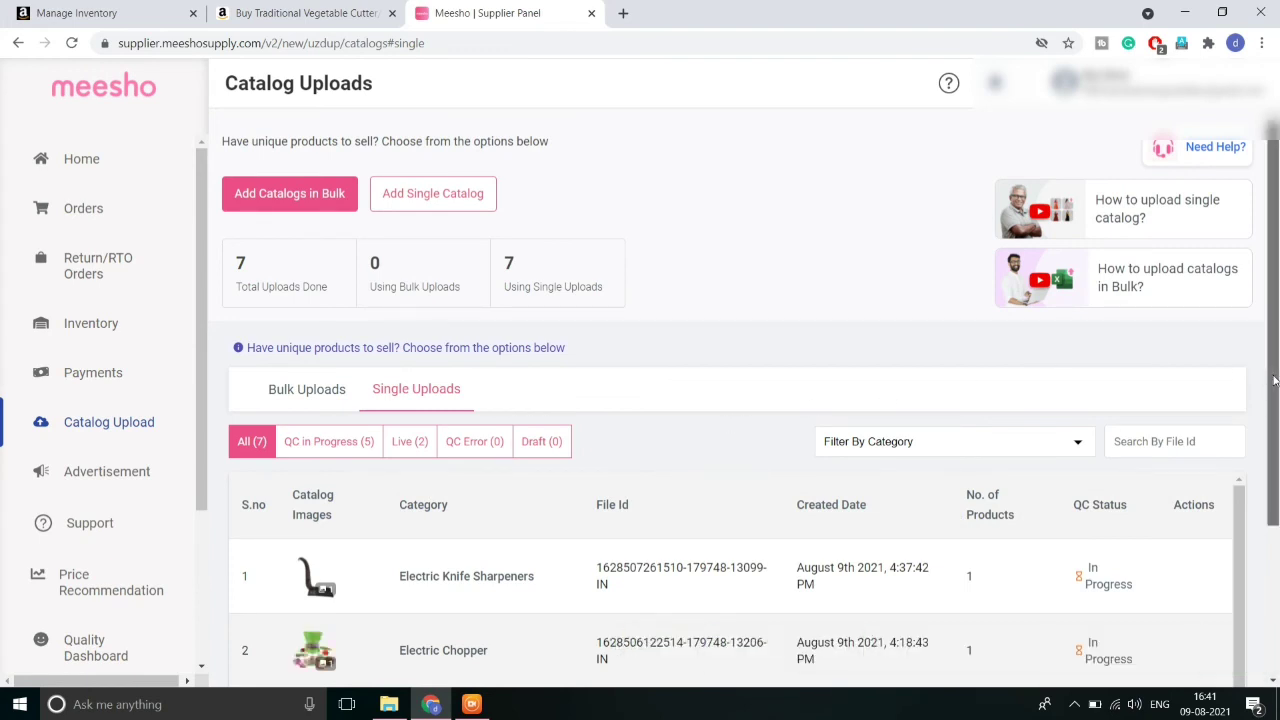
Review the single uploads list through its last entry, checking the QC status of each catalog.
left_click_drag(1274, 380, 1276, 572)
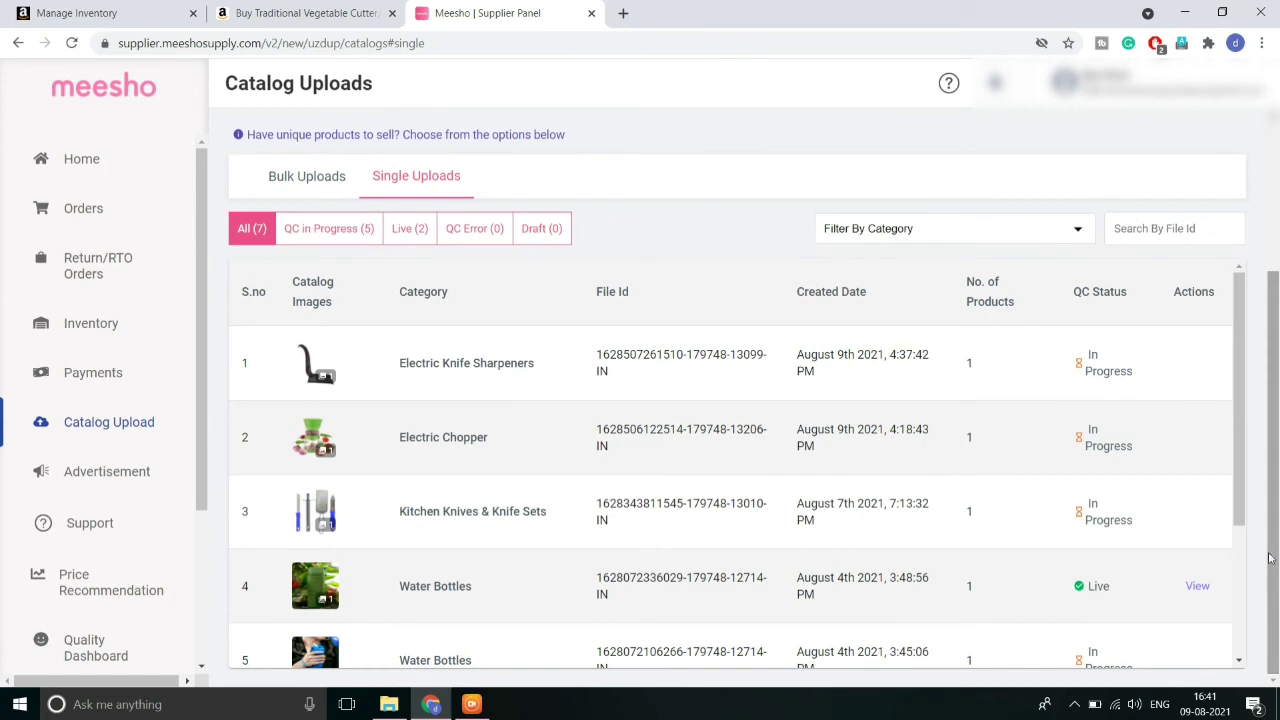
left_click_drag(1240, 505, 1238, 528)
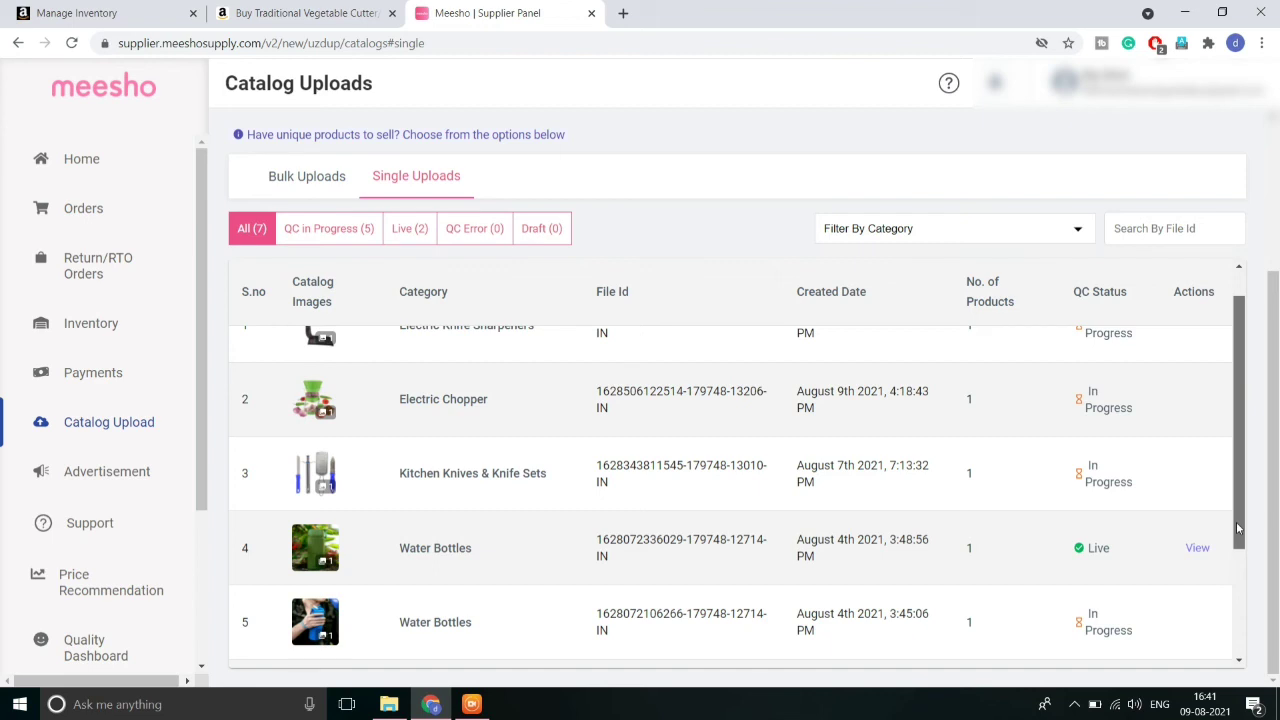
left_click_drag(1238, 528, 1228, 630)
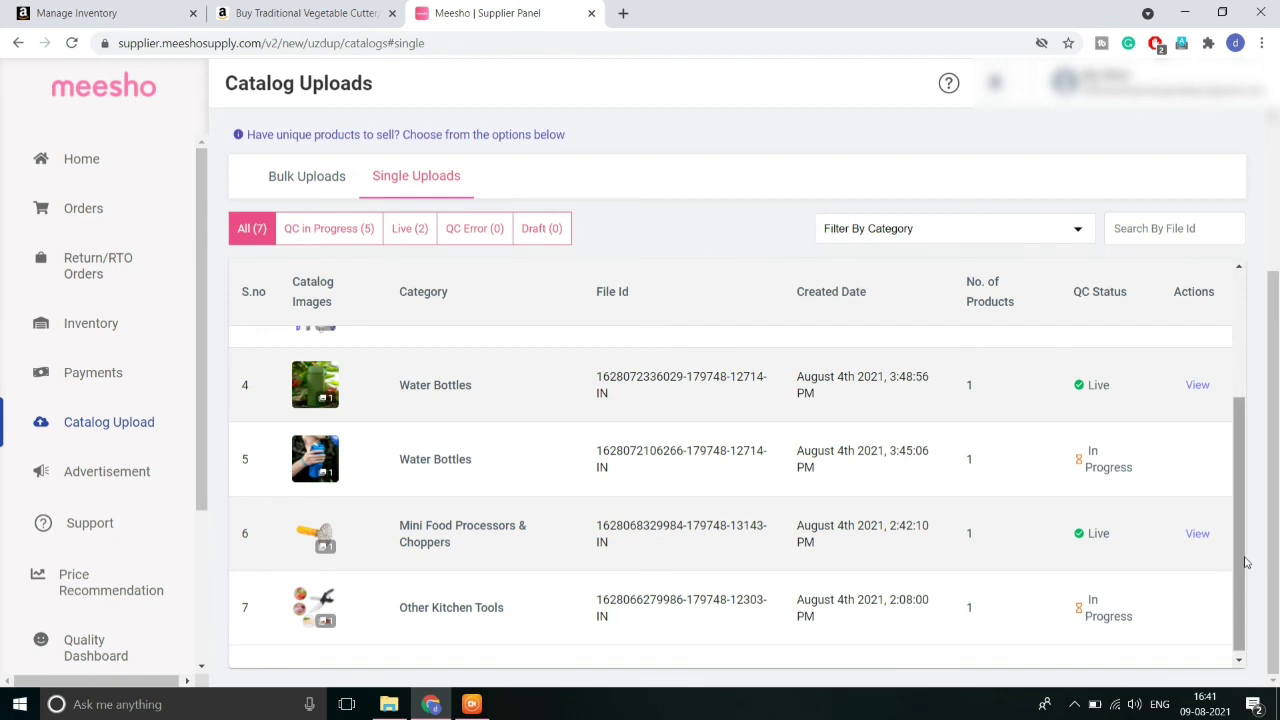
left_click_drag(1246, 562, 1222, 539)
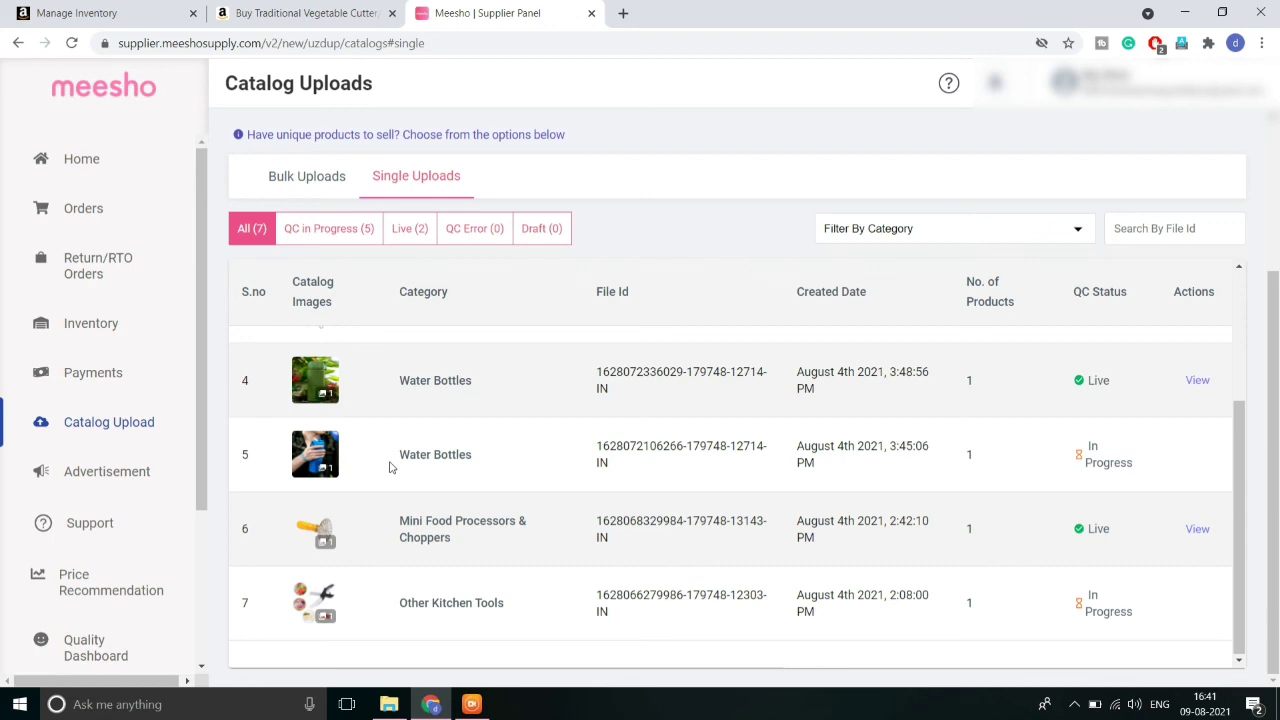
Open the Support page and return to the single catalog uploads.
left_click(87, 533)
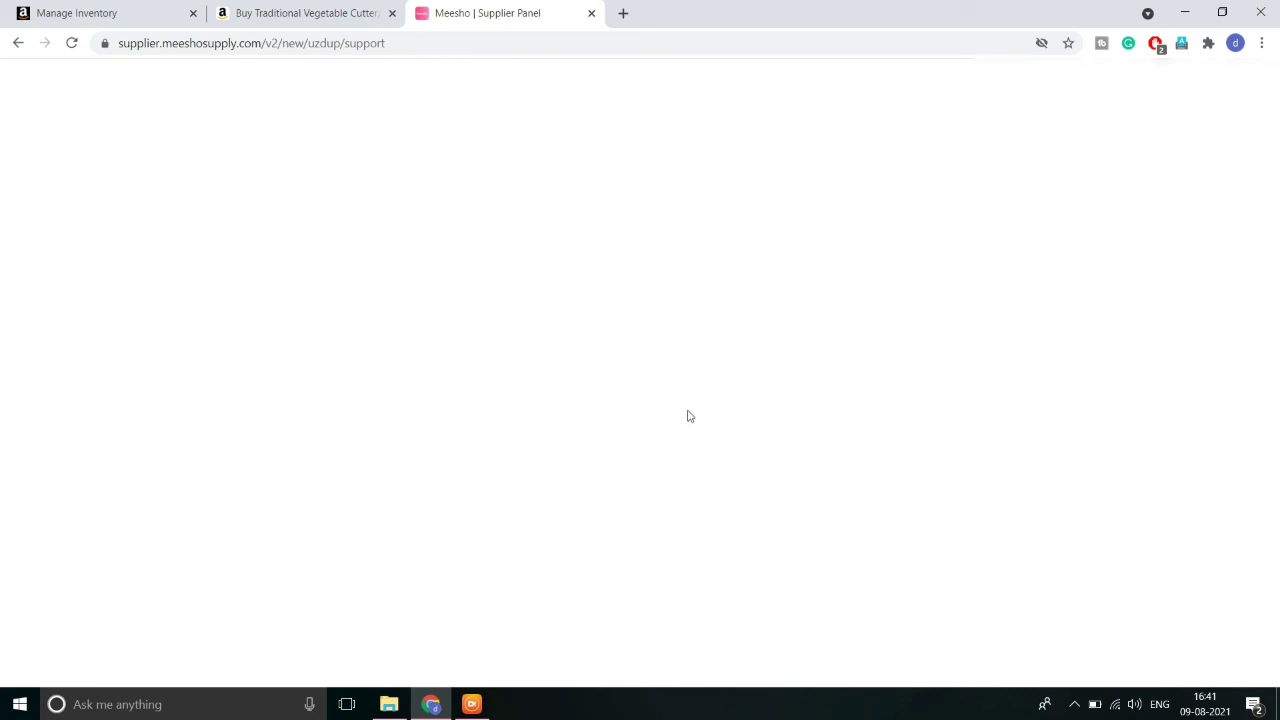
left_click(19, 46)
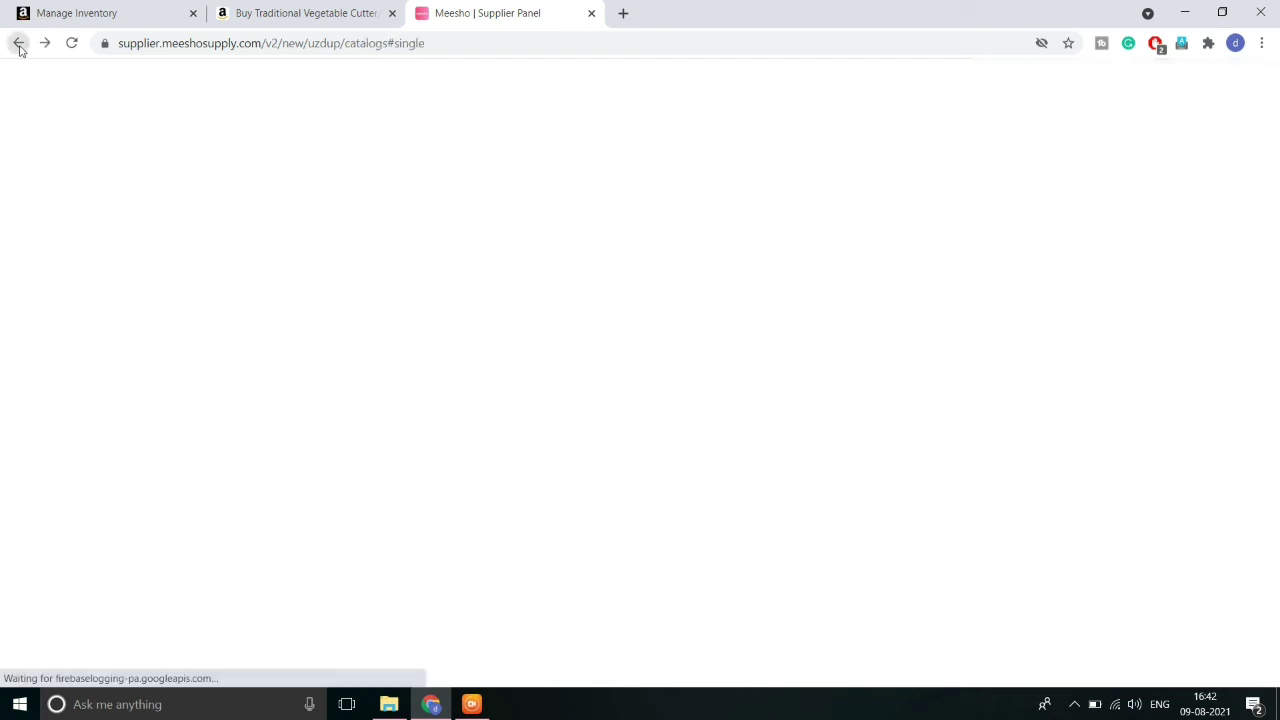